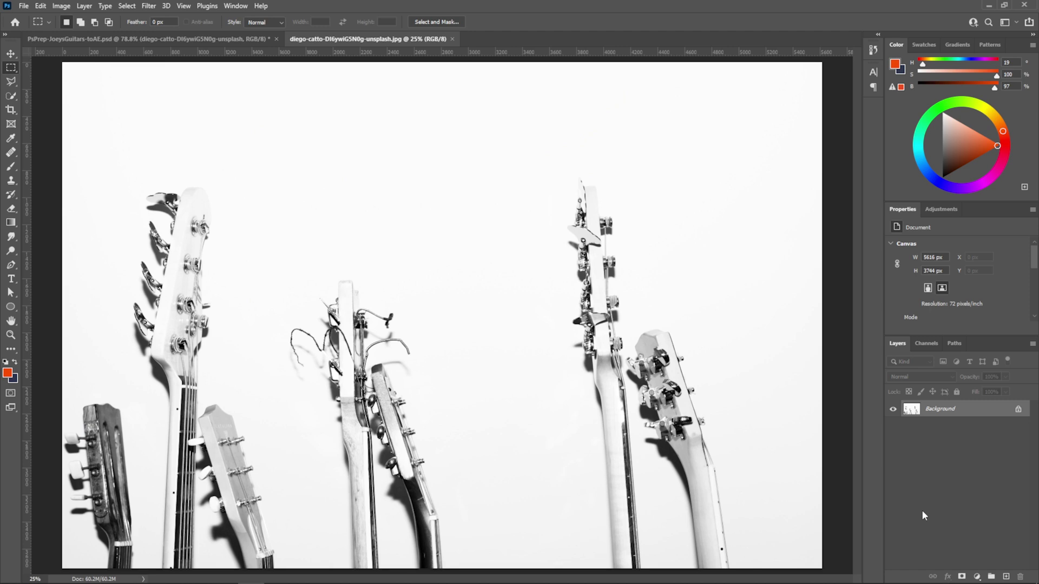
Close the guitar photo's smart object document and try scaling the art precomp in After Effects
click(453, 39)
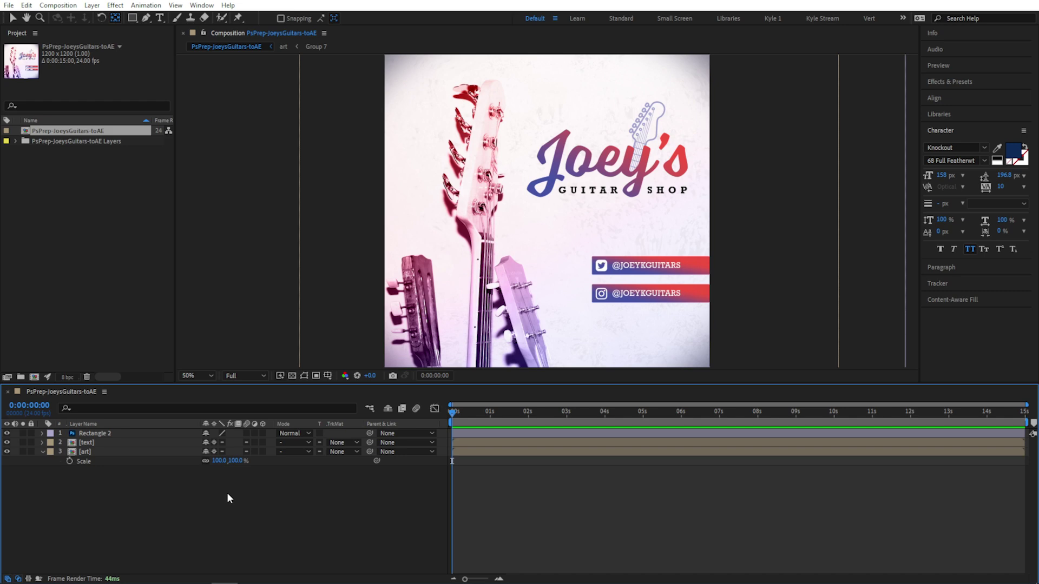
drag(220, 460, 735, 398)
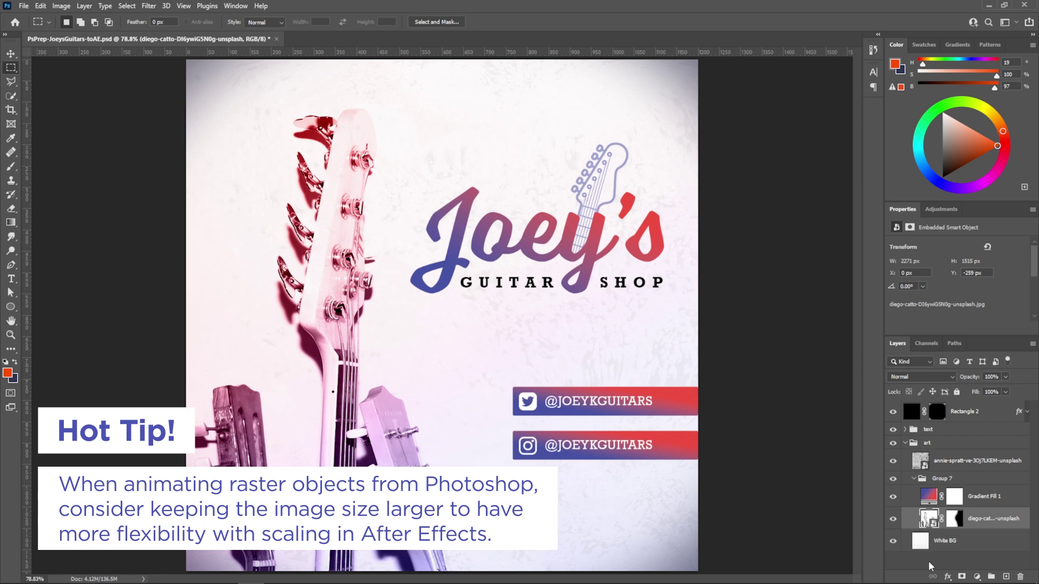
click(929, 563)
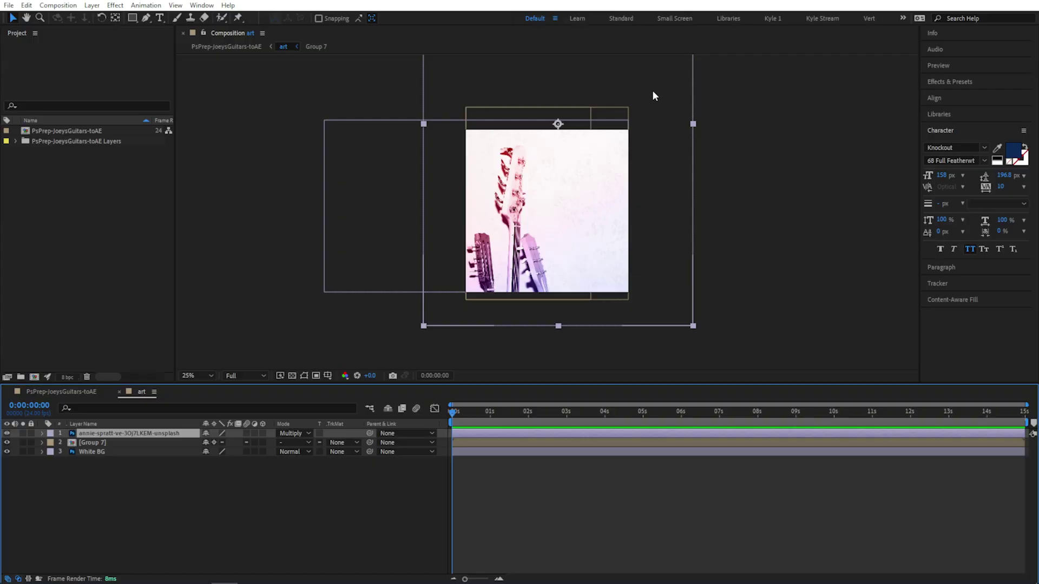
drag(654, 95, 624, 125)
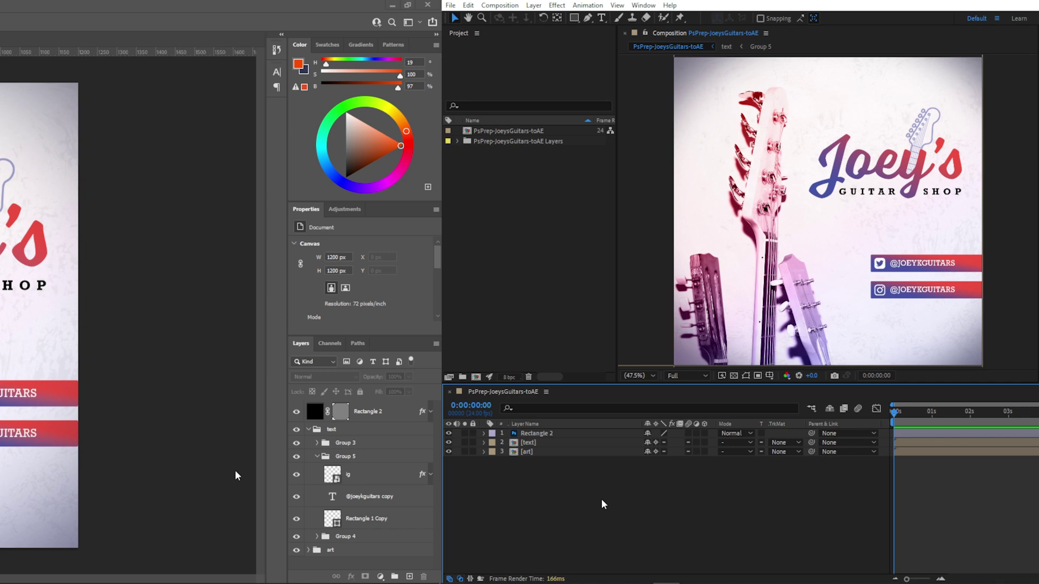
In the After Effects composition, open the text precomp and the Group 5 precomp nested inside it
double_click(534, 442)
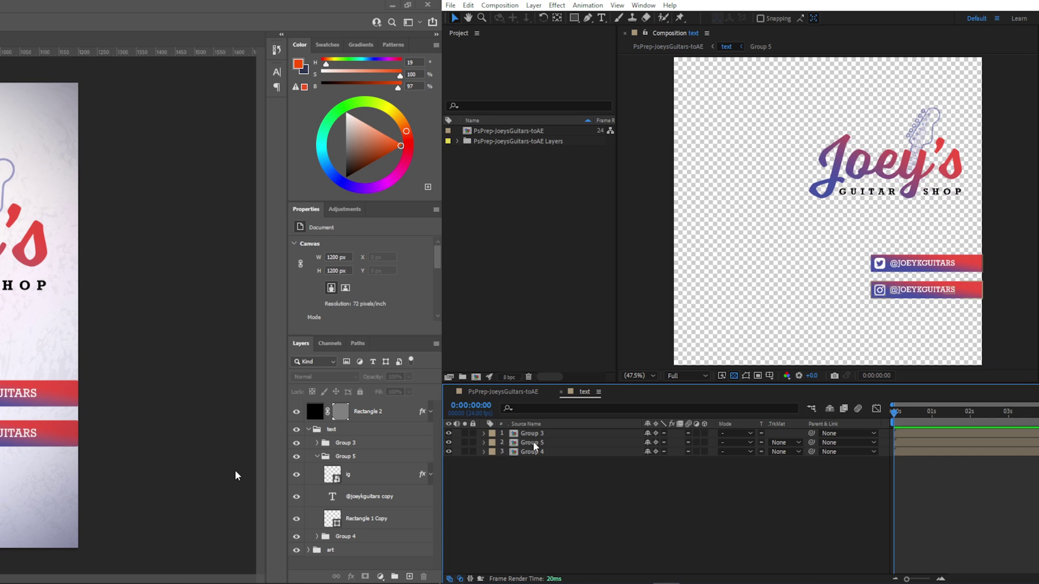
double_click(533, 443)
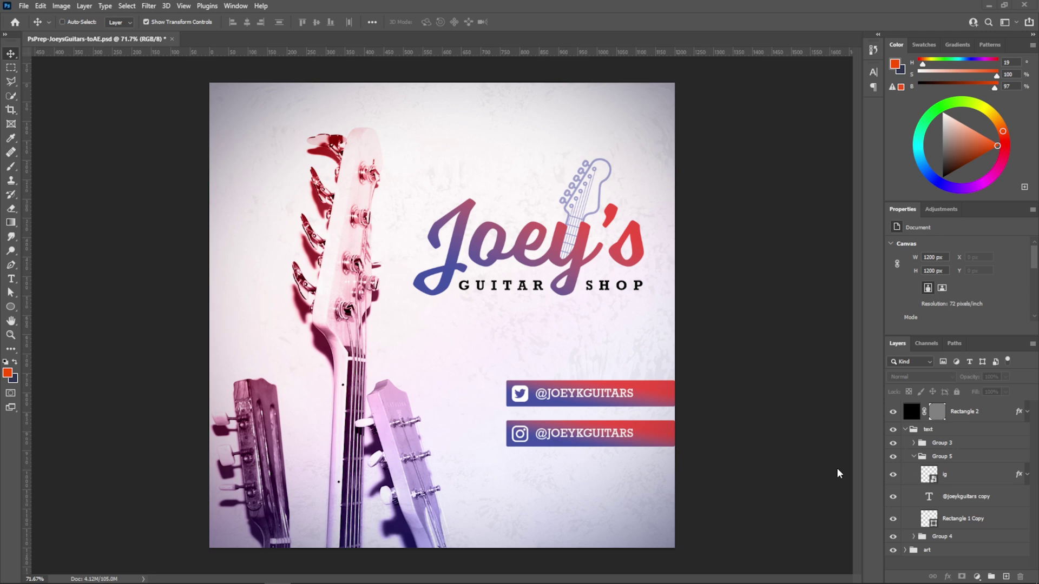
In the Photoshop document, ungroup the text and art groups as well as the nested Group 7 and Group 4
click(953, 429)
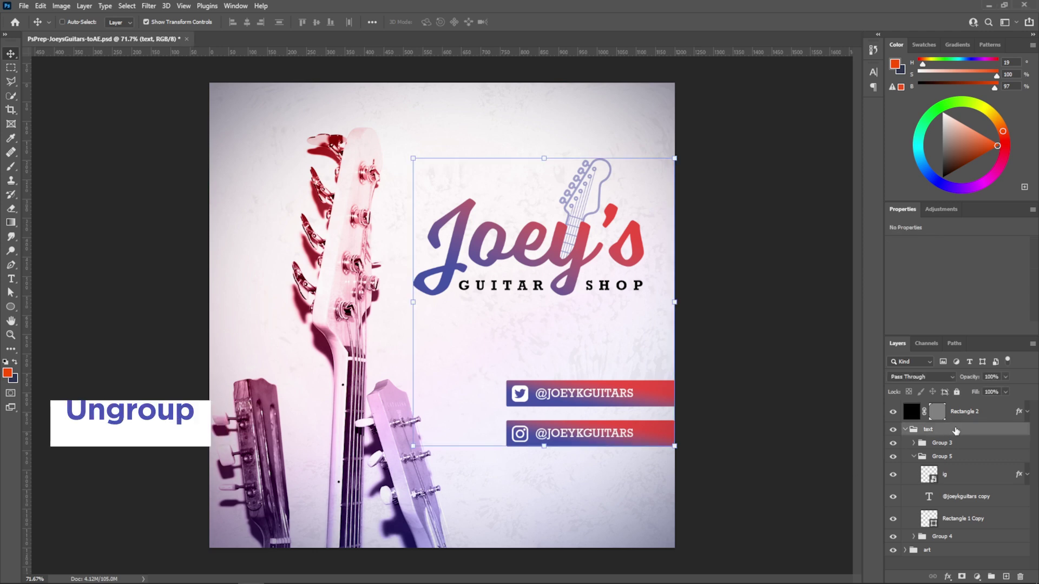
key(ctrl+shift+g)
click(945, 537)
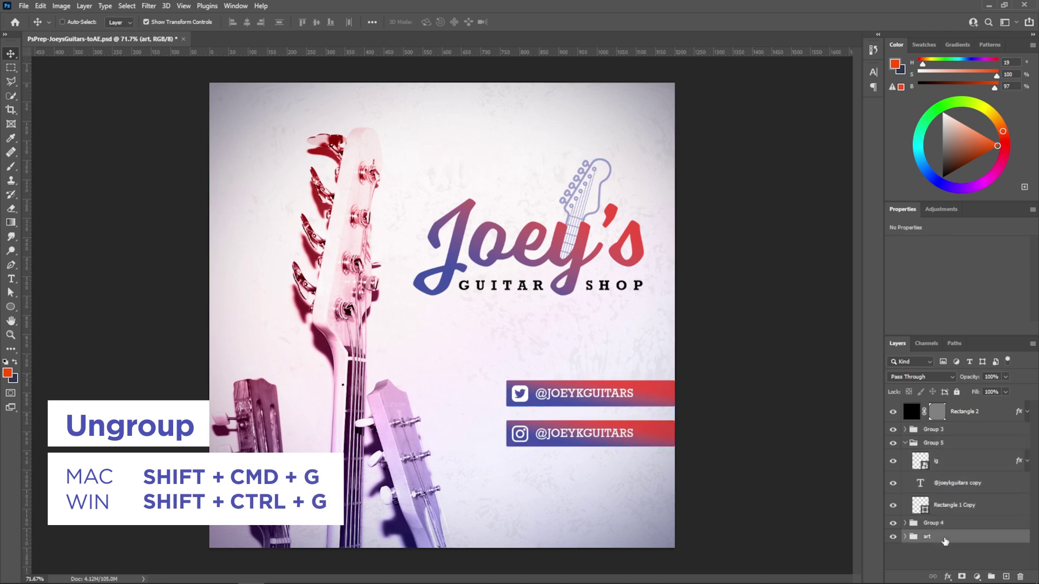
key(ctrl+shift+g)
click(947, 559)
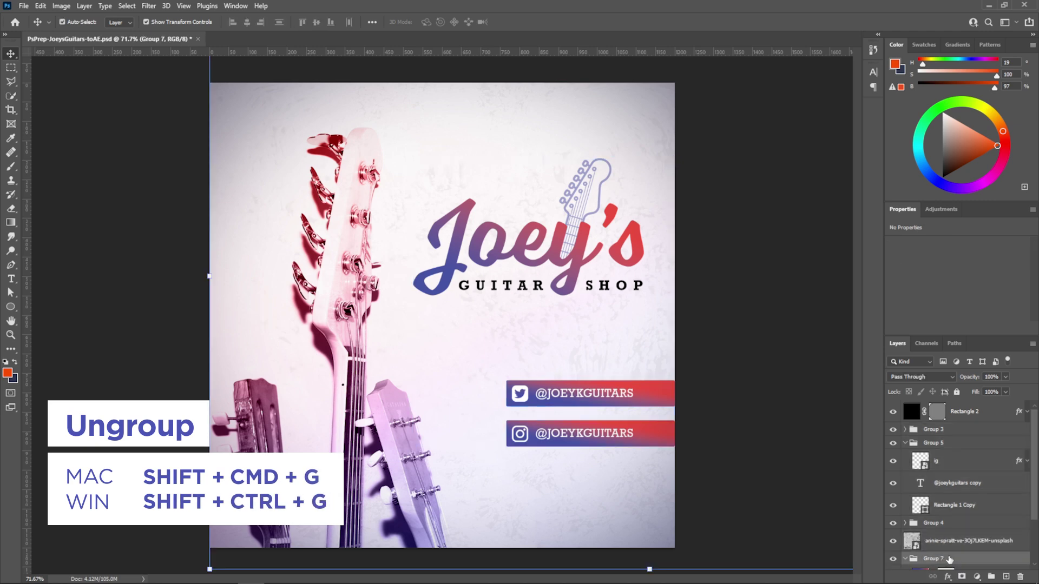
key(ctrl+shift+g)
click(951, 519)
key(ctrl+shift+g)
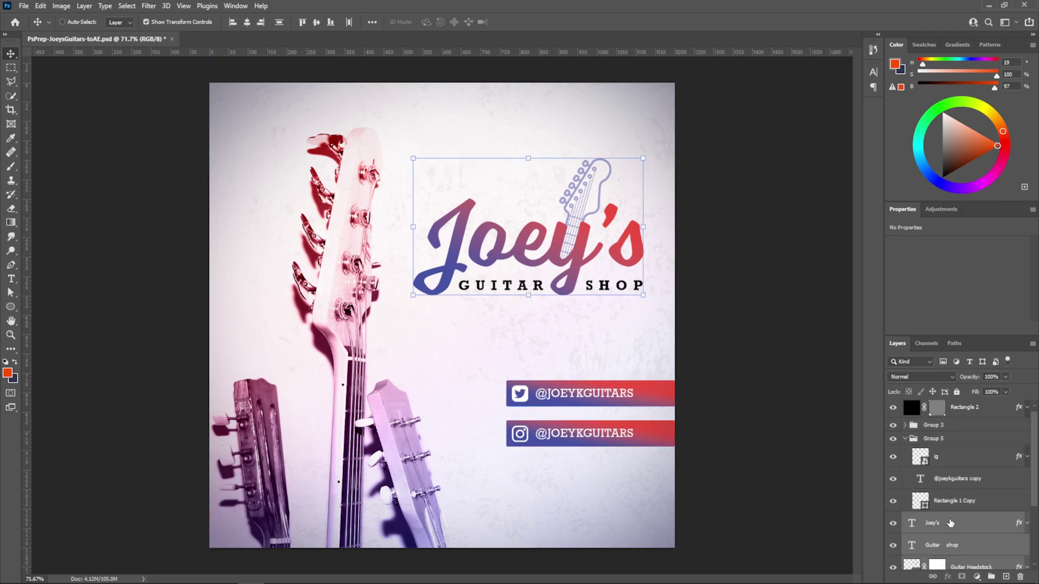
scroll(954, 520, down, 3)
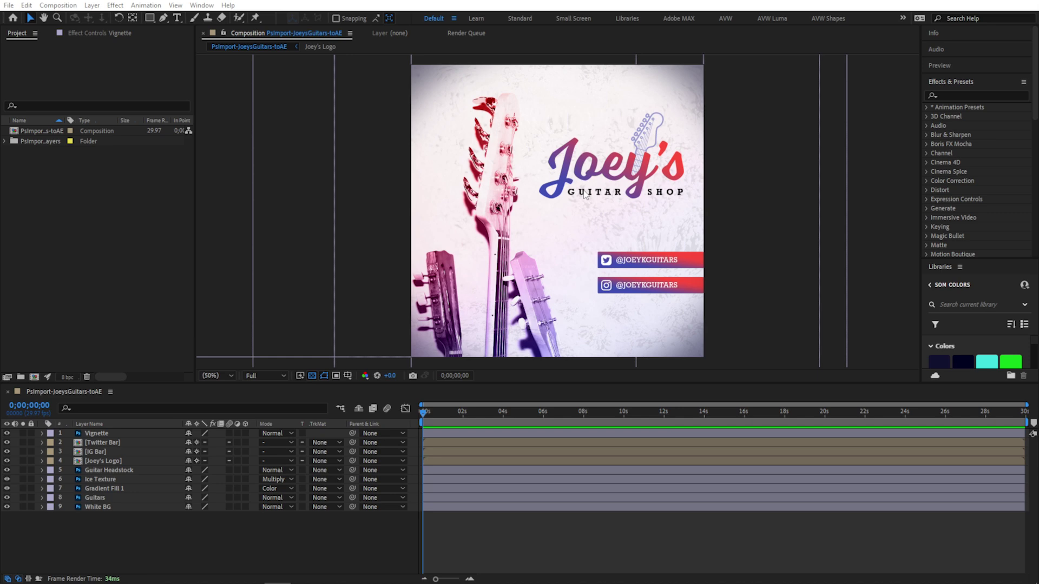
In After Effects, parent the Guitar Headstock layer to the Joey's Logo layer and test the link by moving the logo
click(585, 195)
drag(352, 470, 150, 464)
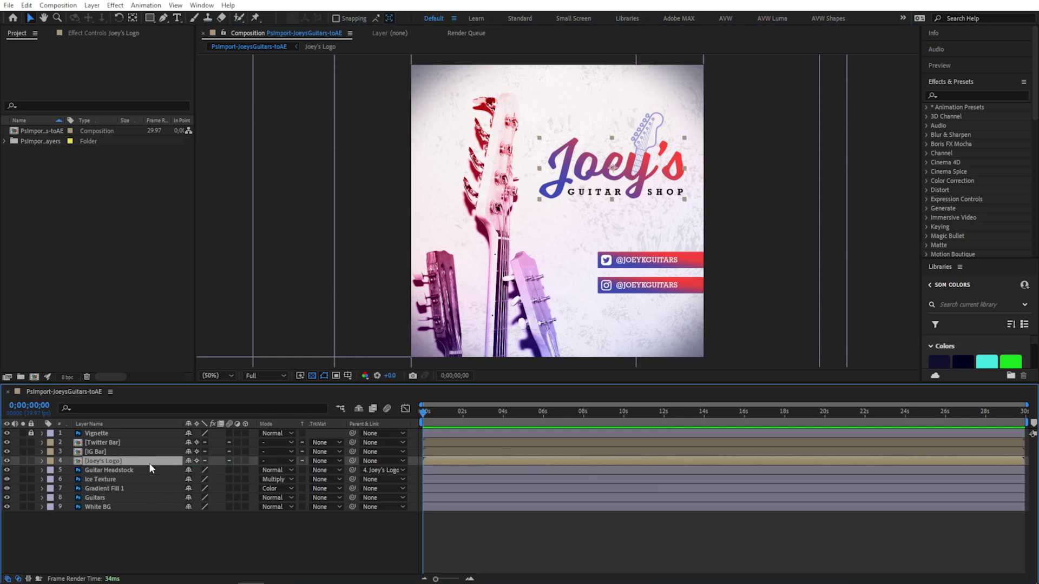
drag(585, 161, 557, 185)
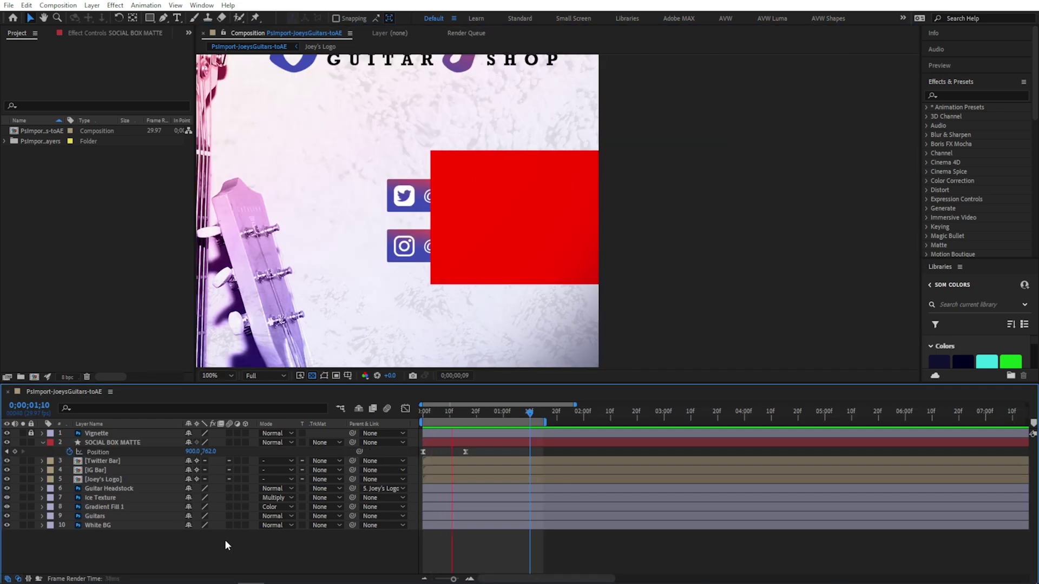
Set an alpha track matte on the Twitter Bar layer using SOCIAL BOX MATTE, and preview the reveal
key(Page_Up)
key(Page_Up)
click(329, 461)
click(336, 485)
key(space)
key(space)
Duplicate SOCIAL BOX MATTE, move the copy directly above the IG Bar layer, and use it as that layer's alpha track matte
click(154, 444)
key(ctrl+d)
key(ctrl+bracketleft)
key(ctrl+bracketleft)
click(318, 479)
click(334, 505)
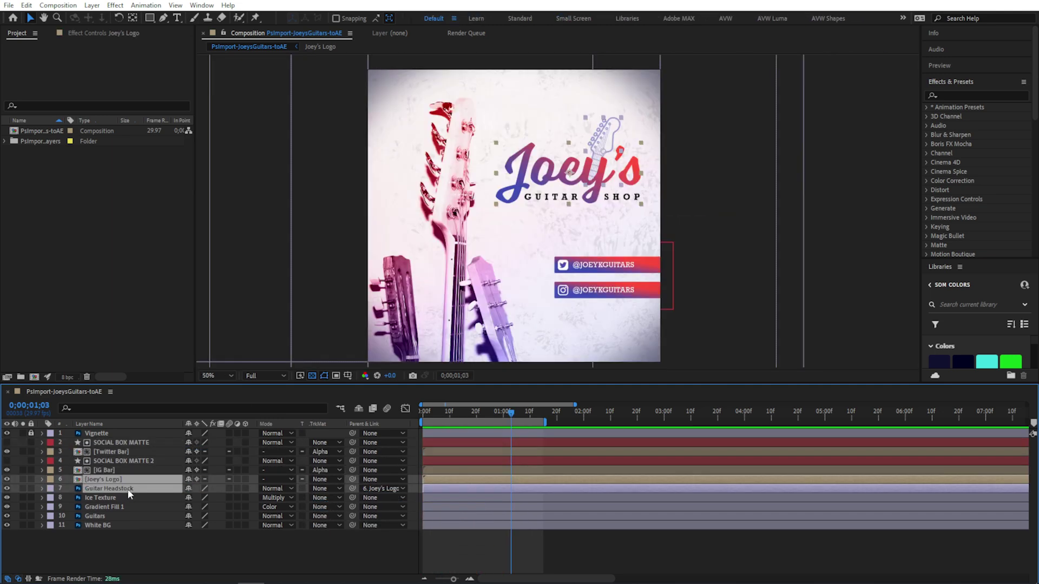
Pre-compose the Joey's Logo and Guitar Headstock layers into a new composition named "Joey's Logo + Headstock"
right_click(127, 490)
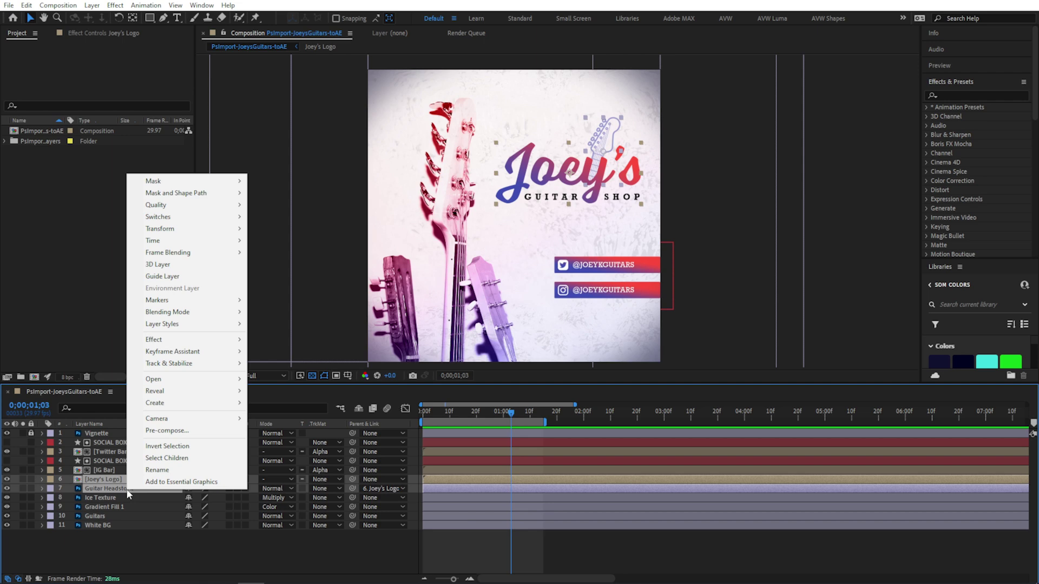
click(185, 431)
text(Joey's Logo + Headstock)
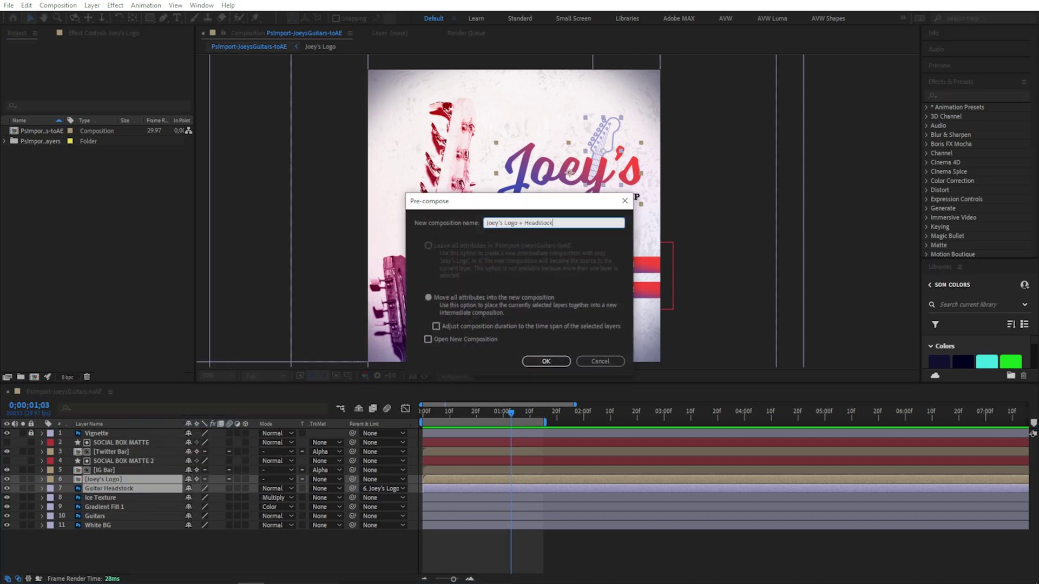
key(Return)
Duplicate the Joey's Logo + Headstock layer and place the alternate version below the original logo
key(v)
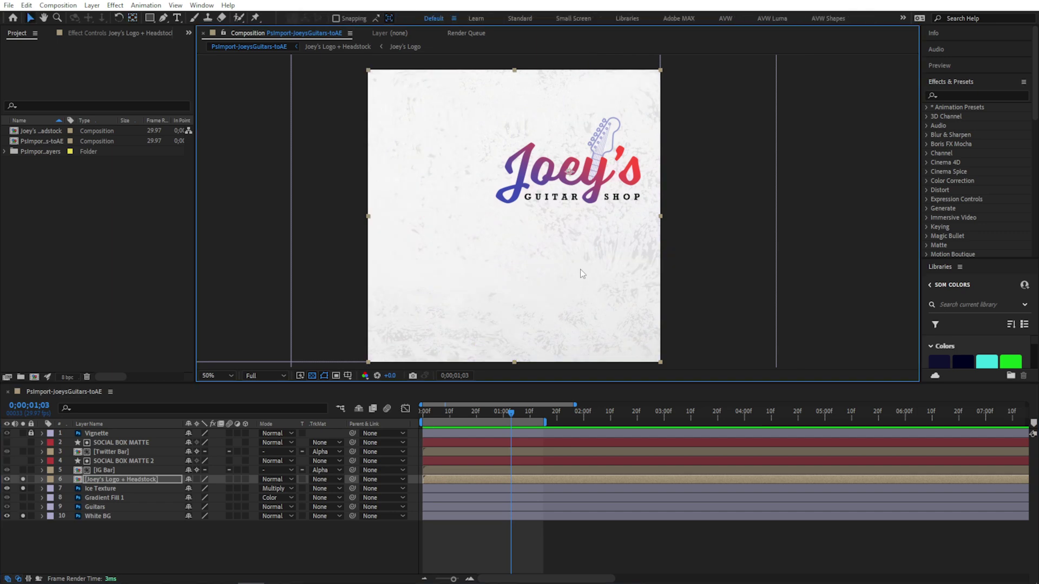
key(ctrl+d)
drag(560, 183, 548, 283)
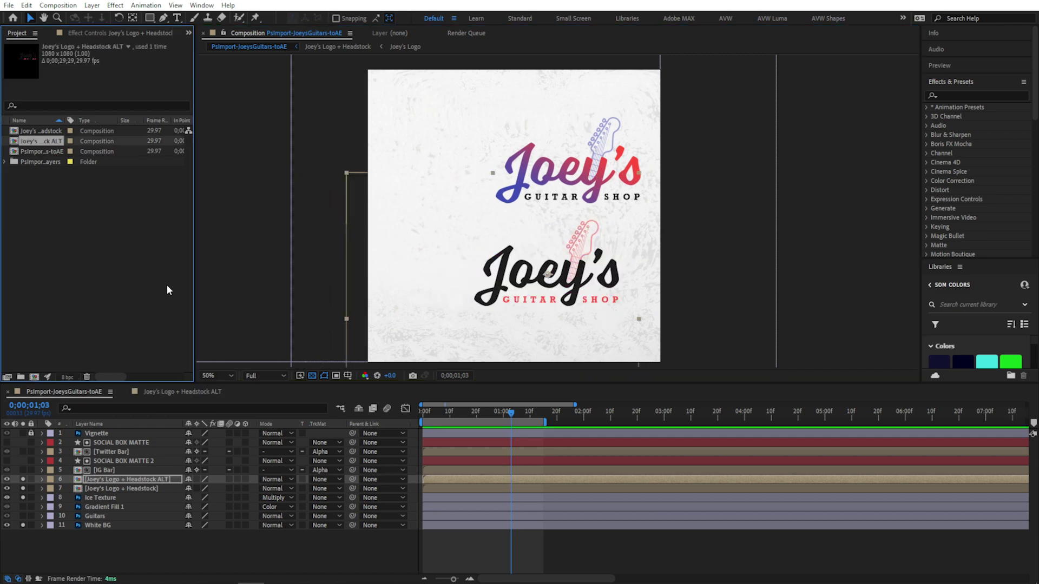
mouse_move(537, 289)
mouse_down()
mouse_move(506, 293)
mouse_move(532, 284)
mouse_up()
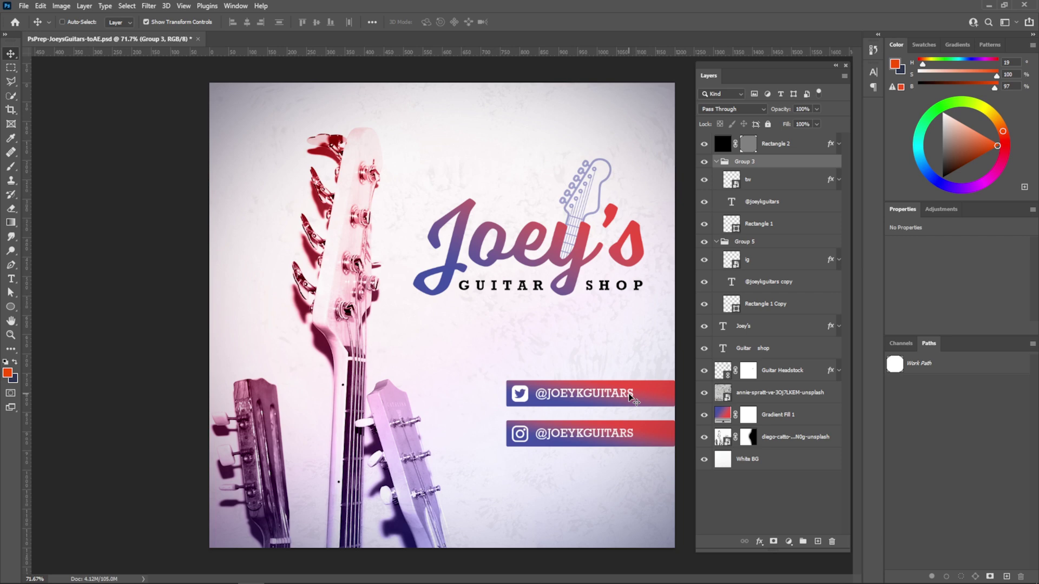
In the Photoshop document, rename the Rectangle 2 layer as "Vignette" and Group 3 as "Twitter Box"
mouse_move(629, 398)
mouse_down()
mouse_move(516, 352)
mouse_move(590, 377)
mouse_move(590, 360)
mouse_move(568, 374)
mouse_move(627, 388)
mouse_up()
double_click(773, 143)
text(Vignette)
key(Return)
double_click(752, 162)
text(Twitter Box)
key(Return)
Rename Group 5 as "IG Box" and collapse both social box groups
click(716, 162)
double_click(742, 175)
text(IG Box)
key(Return)
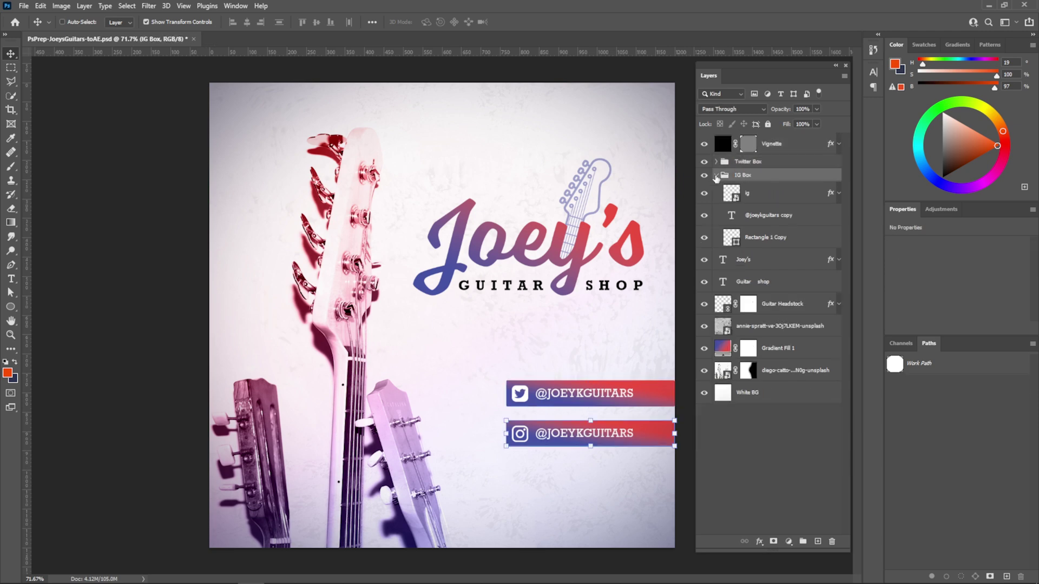
click(717, 174)
Rename the annie-spratt photo layer as "Texture" and the diego-catto photo layer as "Guitars", and save the document
double_click(775, 260)
text(Texture)
key(Return)
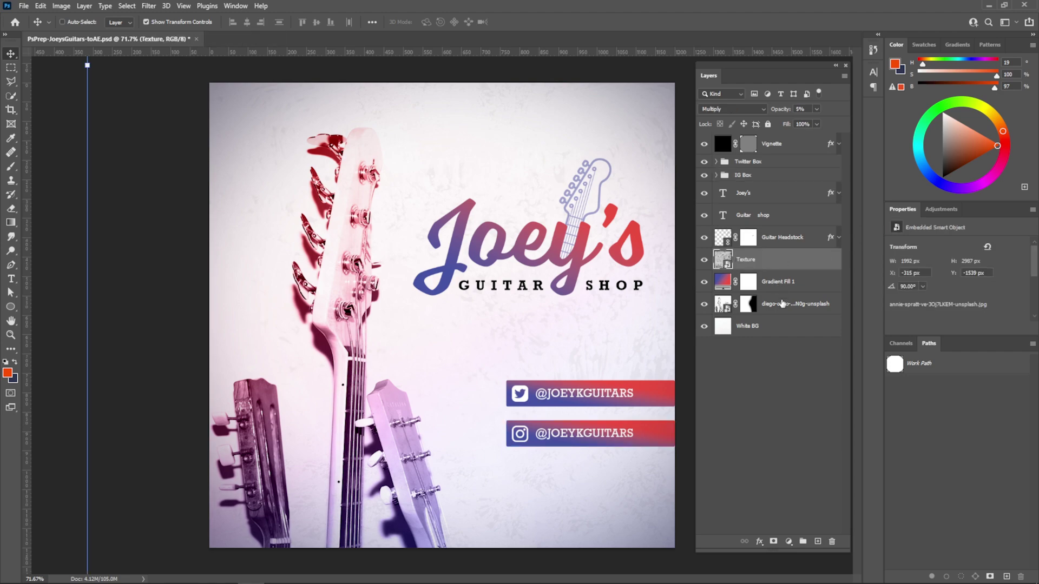
double_click(782, 304)
text(Guitars)
key(Return)
click(774, 372)
key(ctrl+s)
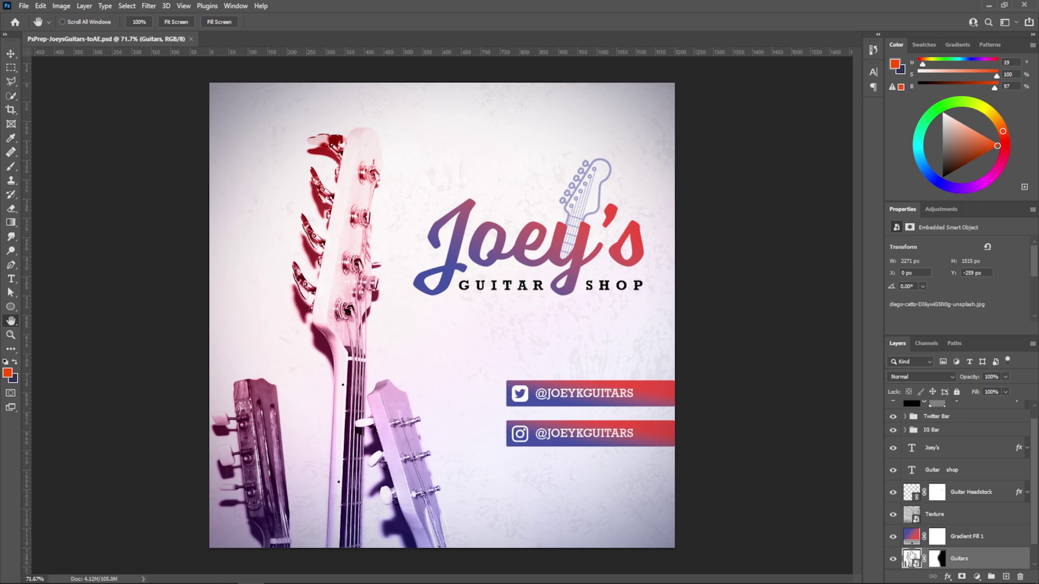
Open the Guitars layer's smart object contents and examine the overlapping headstocks and their shadows up close
scroll(929, 557, down, 1)
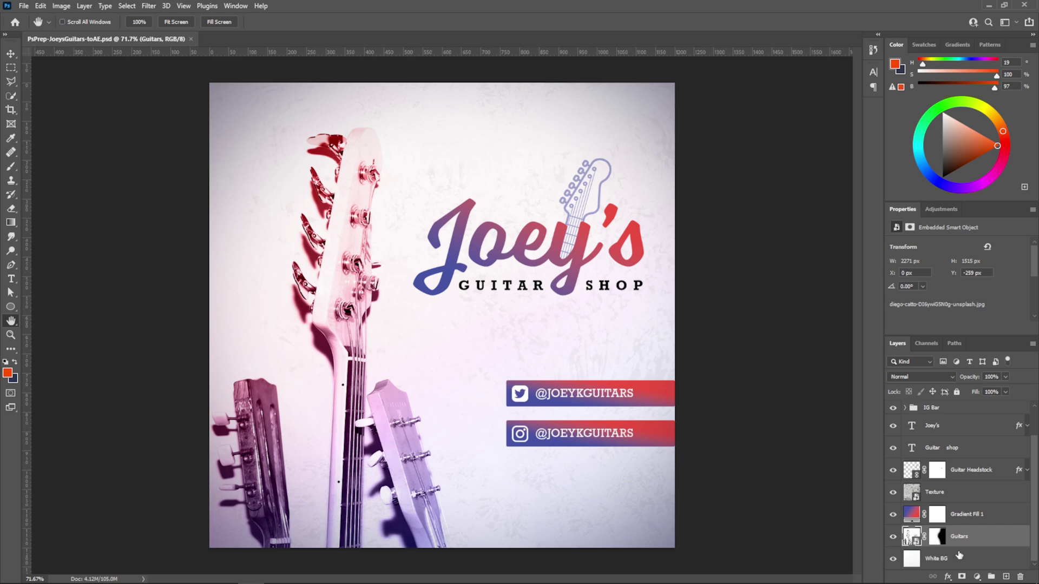
double_click(911, 536)
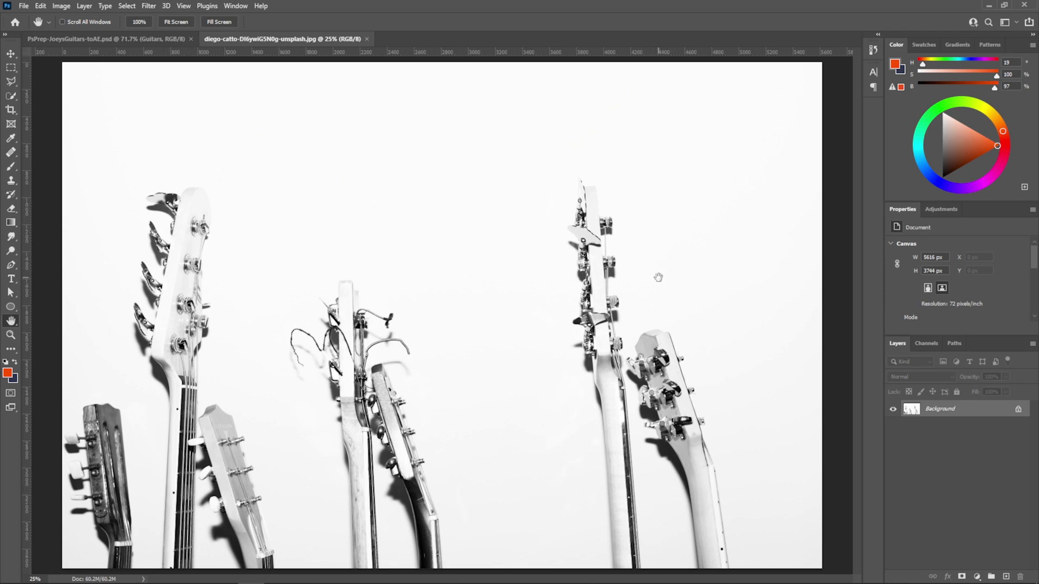
scroll(654, 290, up, 4)
drag(640, 304, 691, 281)
drag(376, 274, 625, 262)
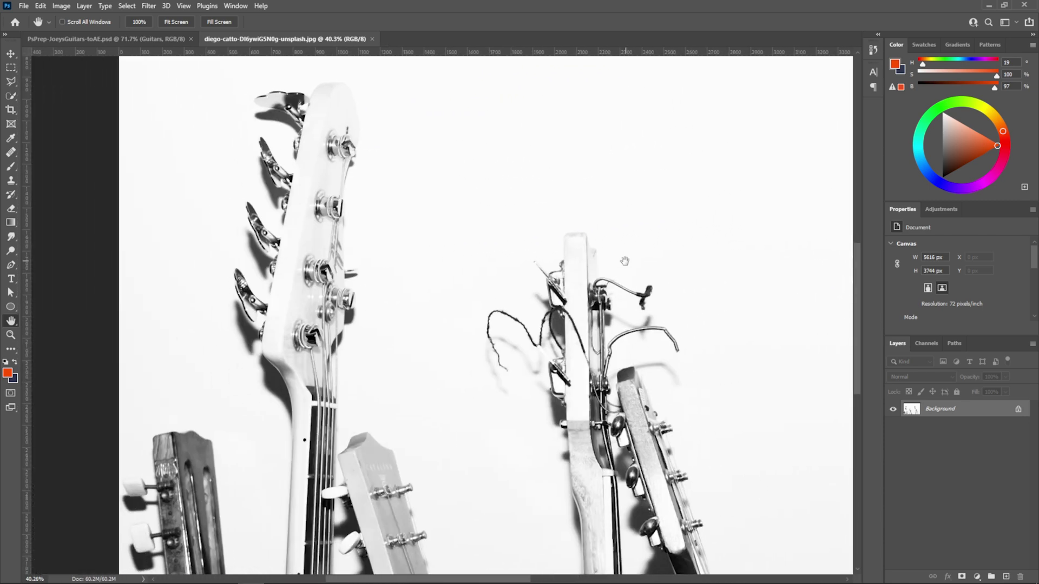
scroll(627, 269, down, 3)
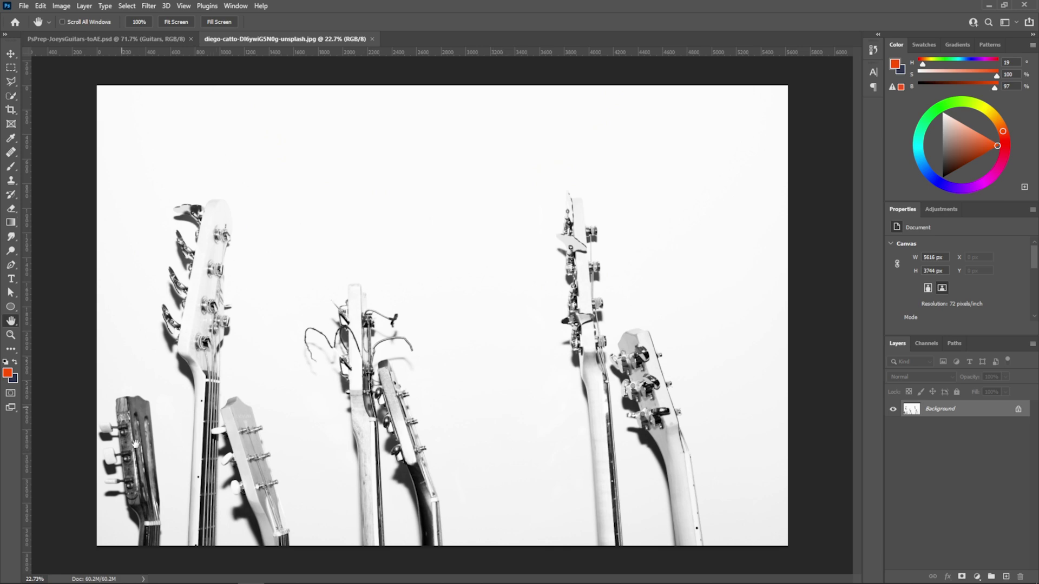
key(z)
drag(186, 432, 326, 370)
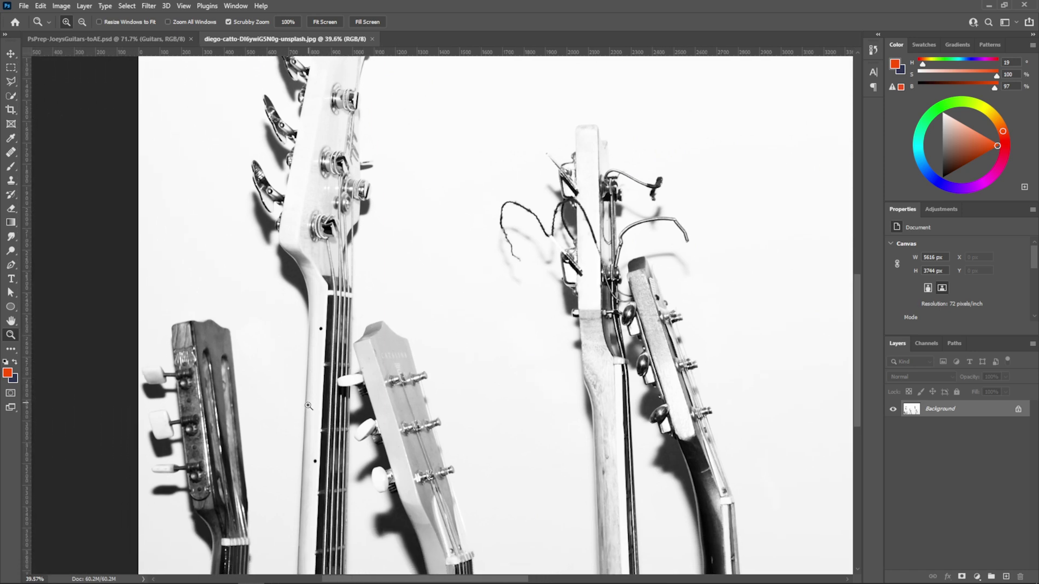
key(v)
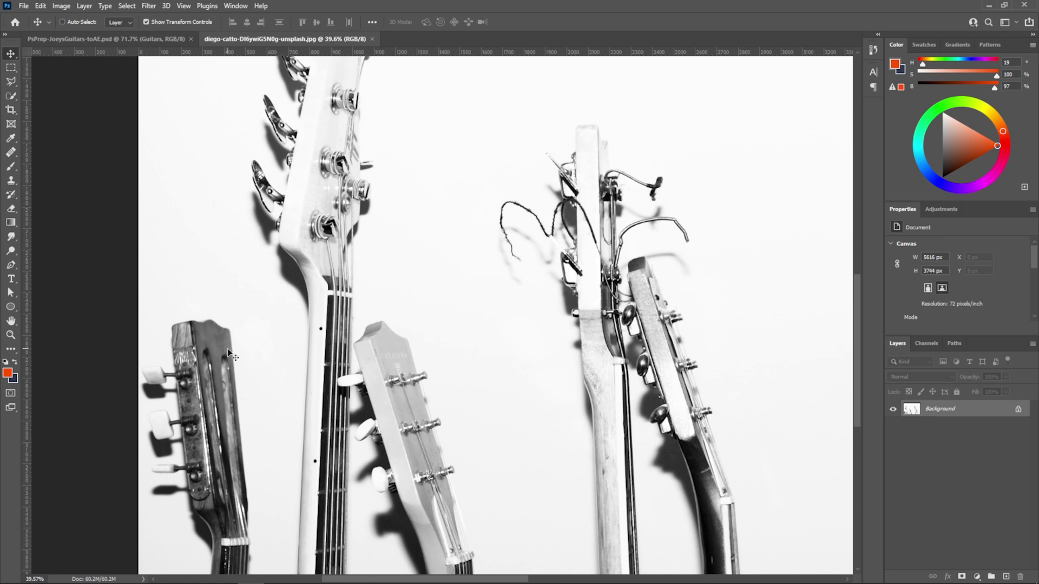
scroll(328, 400, up, 1)
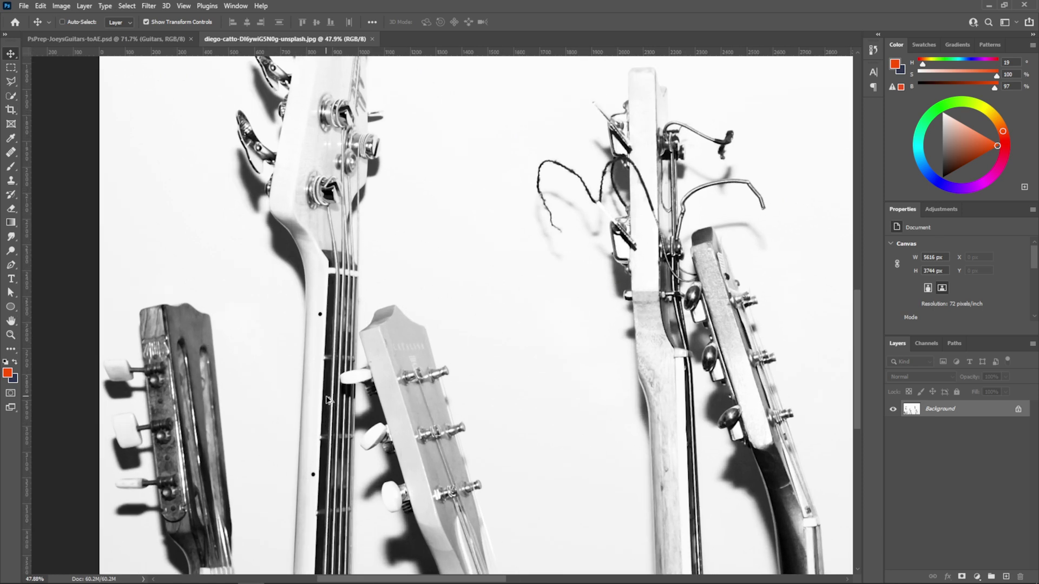
scroll(327, 400, up, 1)
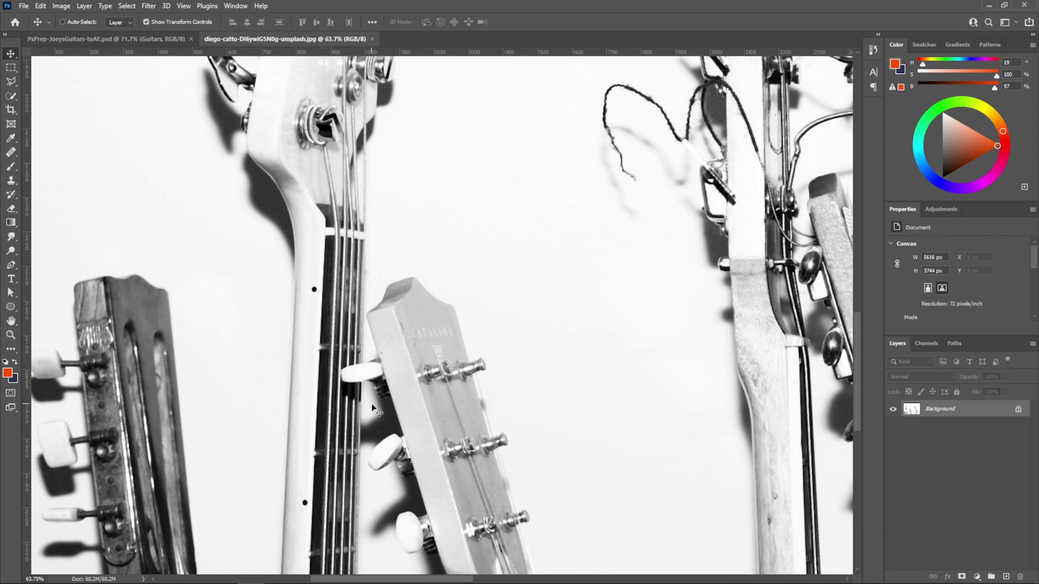
scroll(373, 409, down, 8)
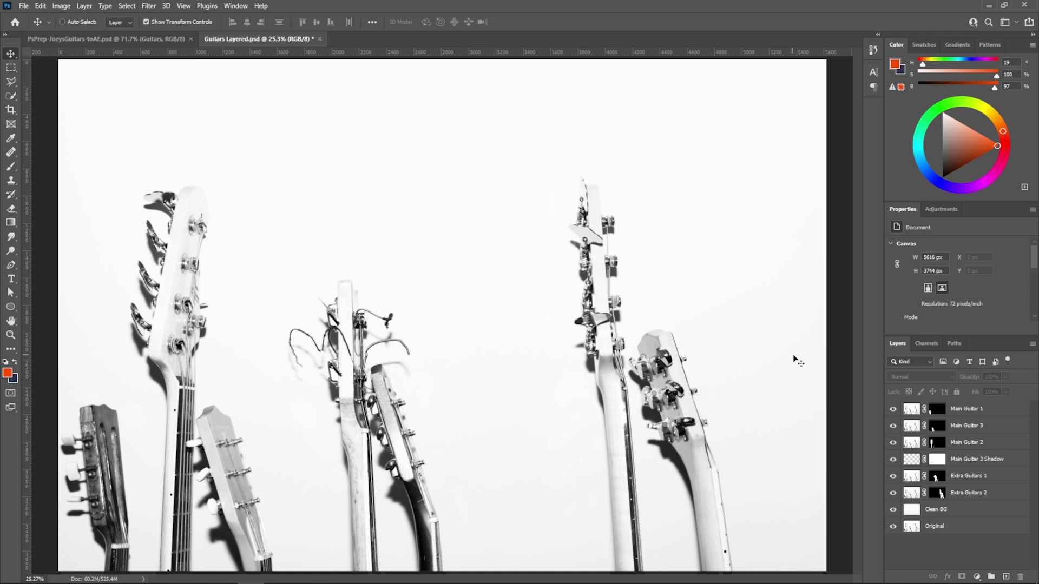
Hide all six guitar and shadow layers, and show them again one at a time to review how the guitars were separated
drag(894, 410, 892, 501)
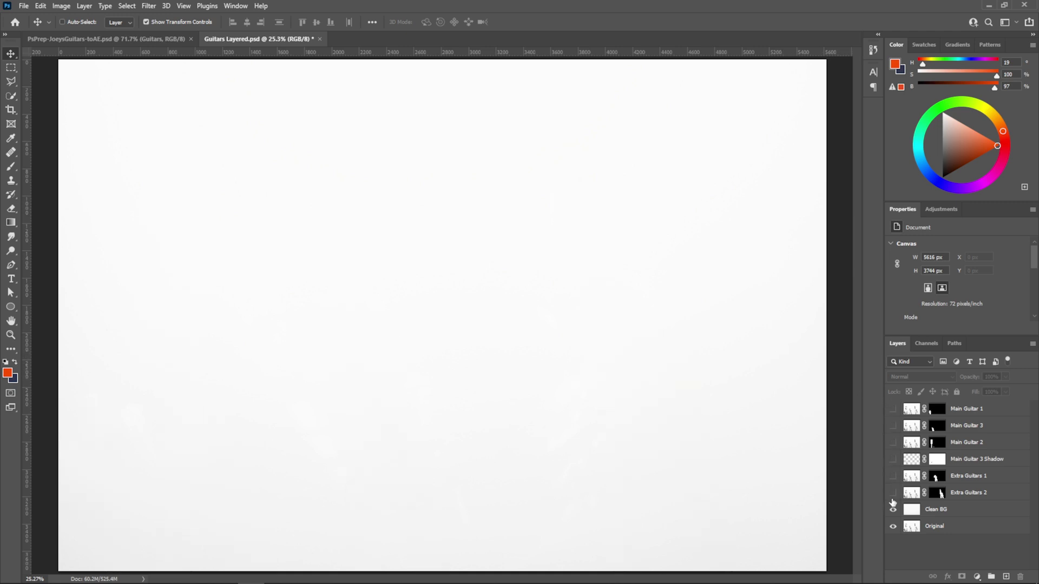
click(894, 494)
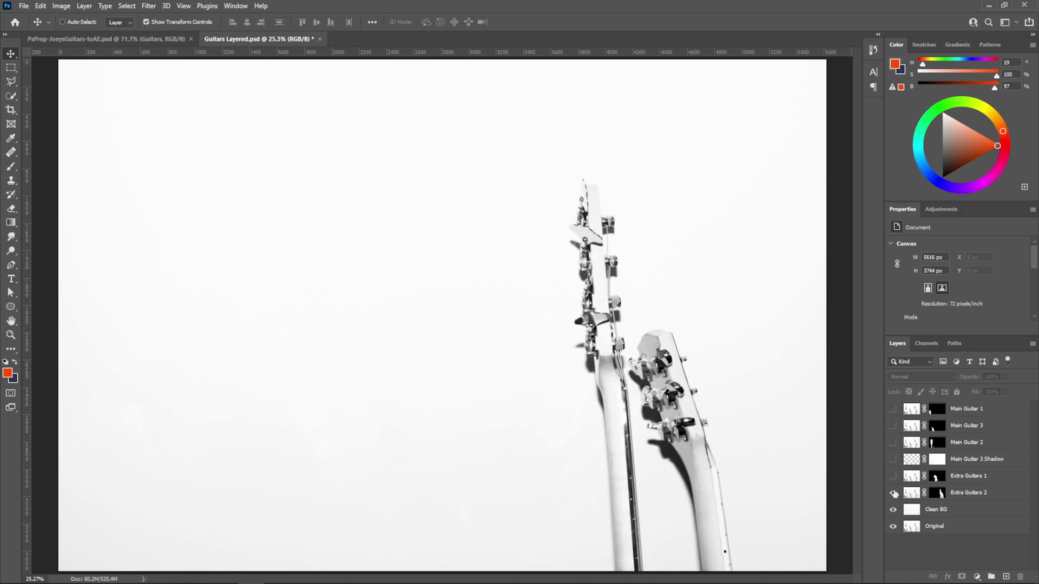
click(894, 477)
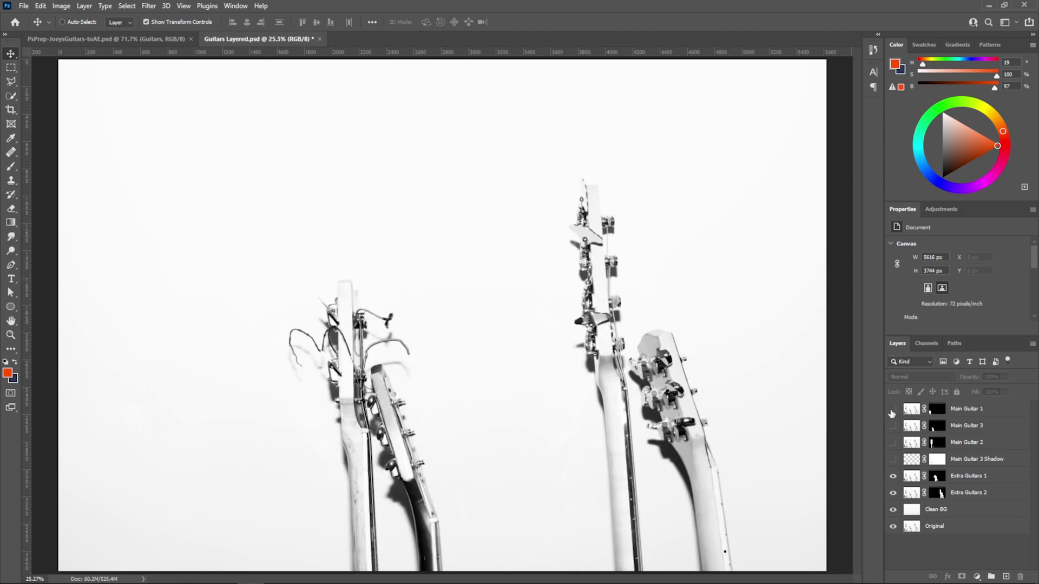
click(892, 411)
click(893, 444)
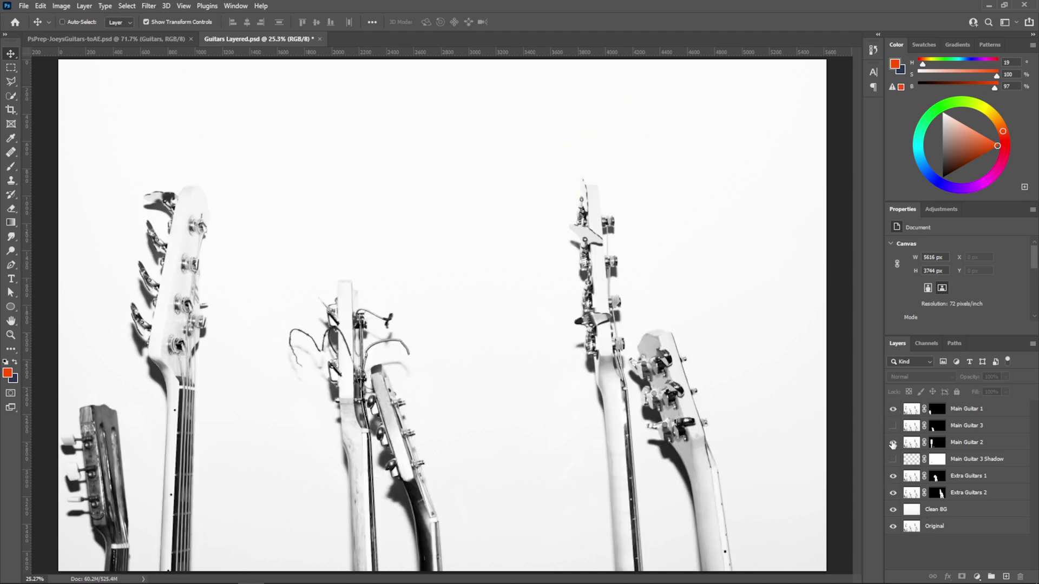
click(893, 427)
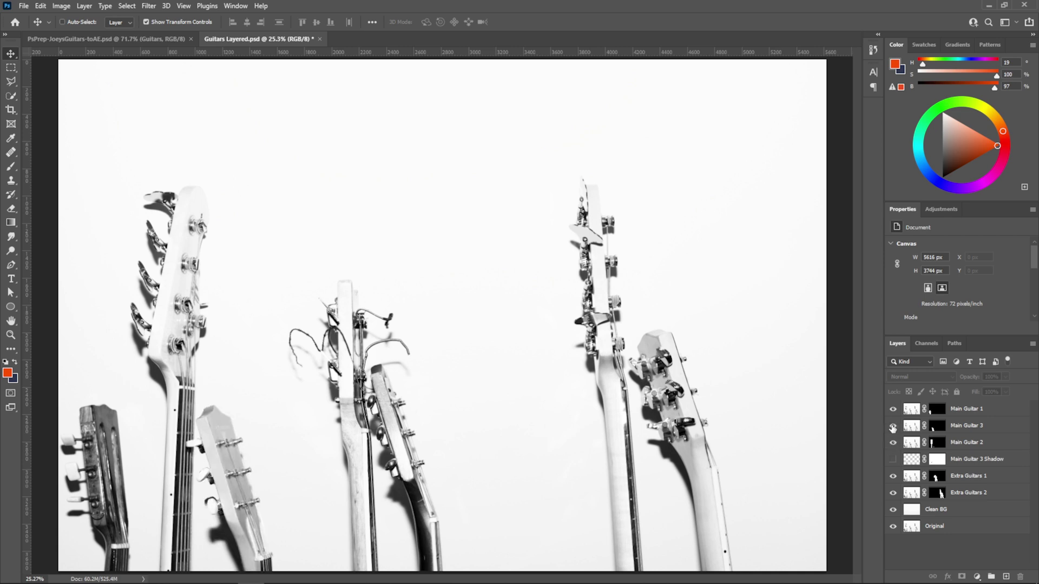
click(892, 461)
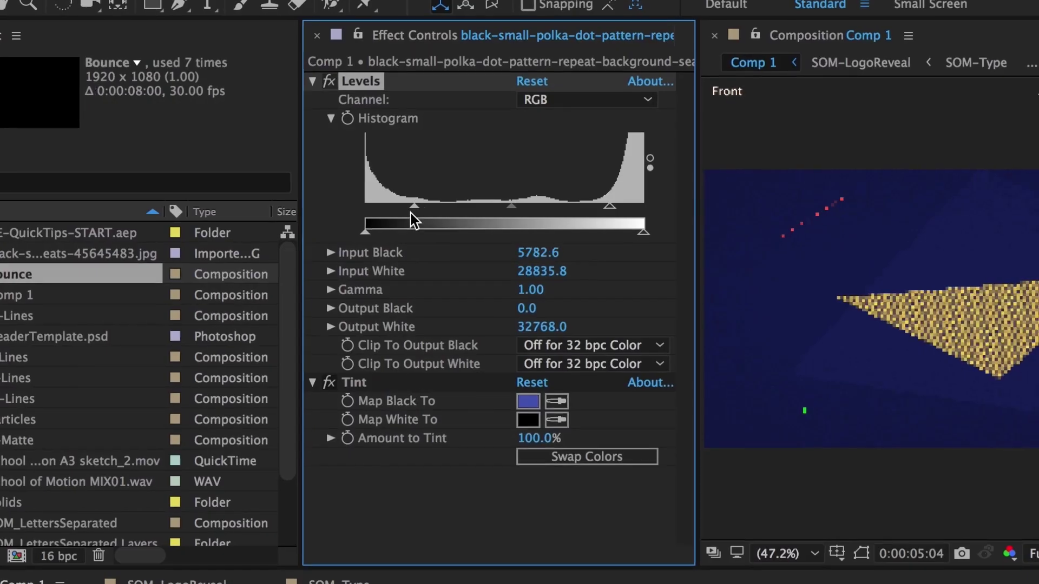
Switch to After Effects and lower the Levels effect's Input Black on the polka-dot pattern layer
drag(412, 213, 385, 215)
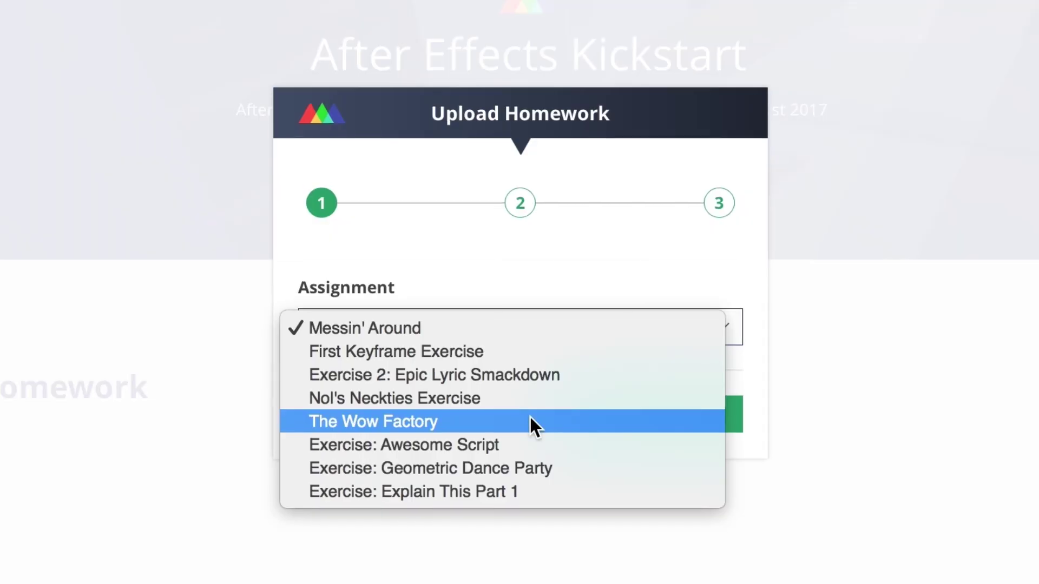
Switch to the School of Motion homework upload, choose The Wow Factory as the assignment and attach WowFactory.mp4 as its video
click(534, 421)
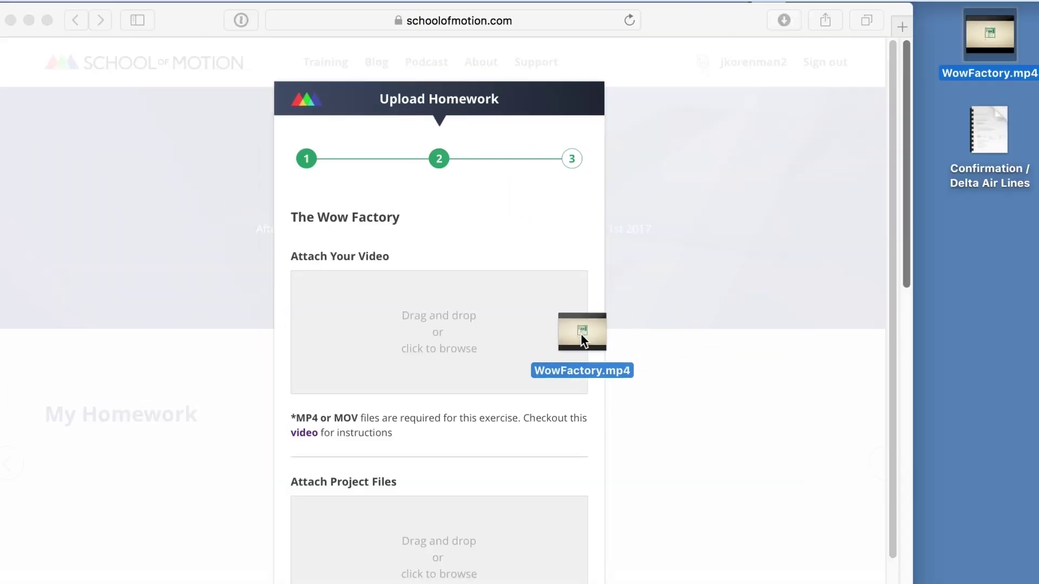
drag(580, 333, 395, 322)
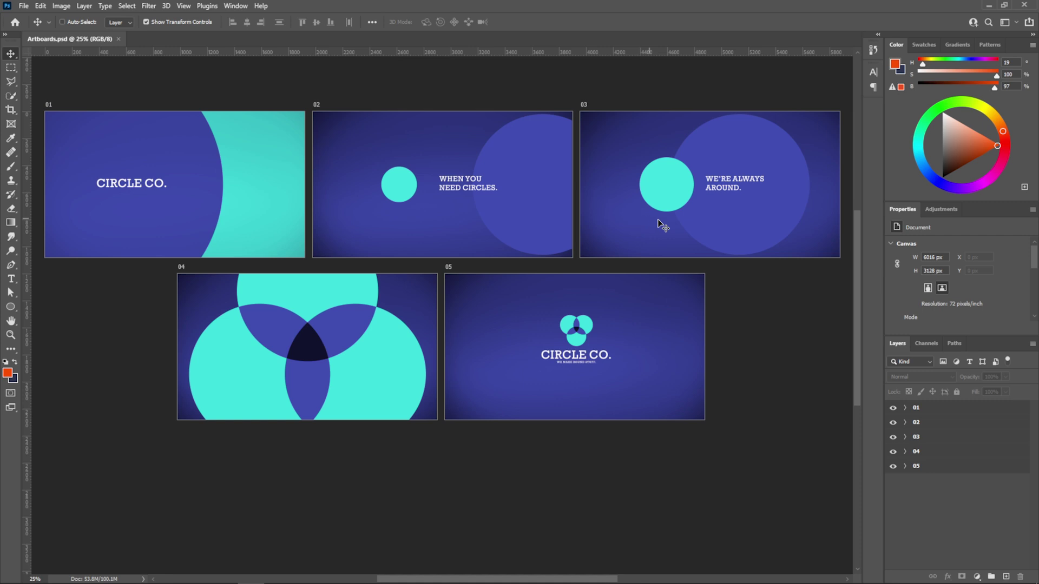
In Photoshop's Artboards.psd, move the "We're always around." text layer from artboard 03 into artboard 02 and delete artboard 03
click(905, 437)
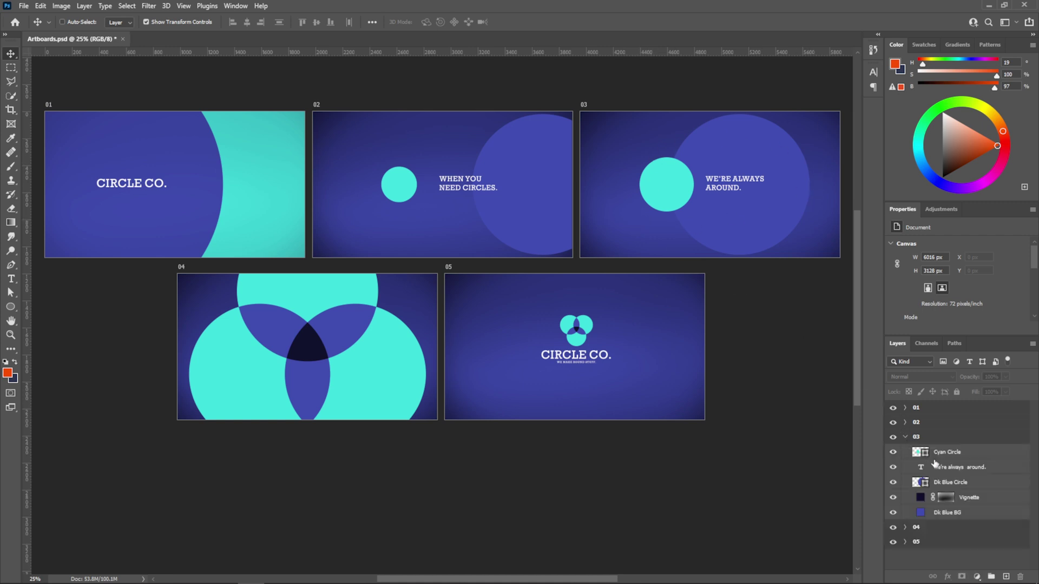
drag(957, 470, 932, 423)
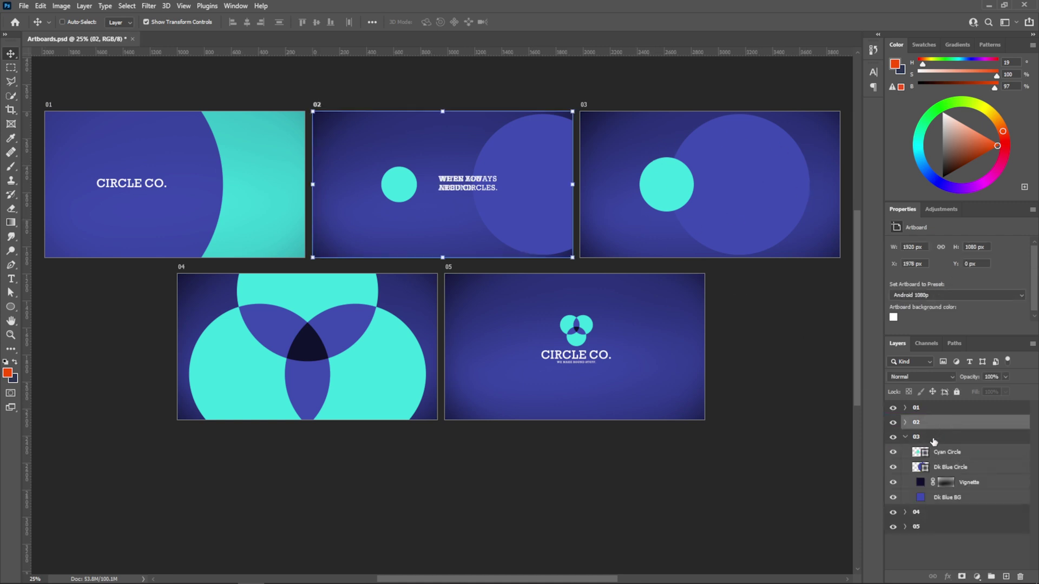
click(932, 436)
key(Delete)
Rename artboard 02 as "02 & 03"
double_click(920, 426)
text(& 03)
key(Return)
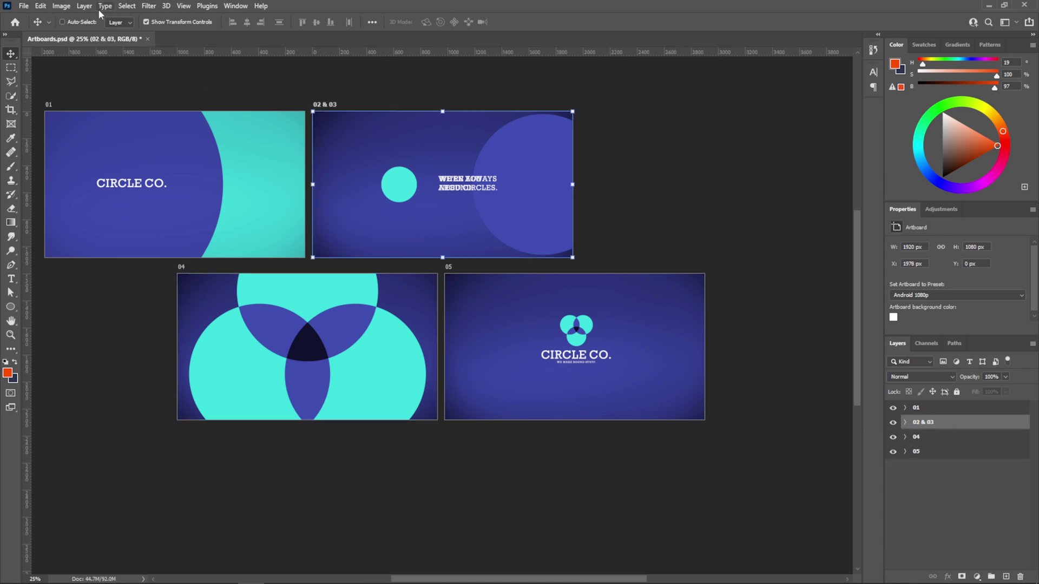
Export the selected artboard with Artboards to Files as a PSD, using the prefix "Artboards" and the Designs folder as destination
click(24, 6)
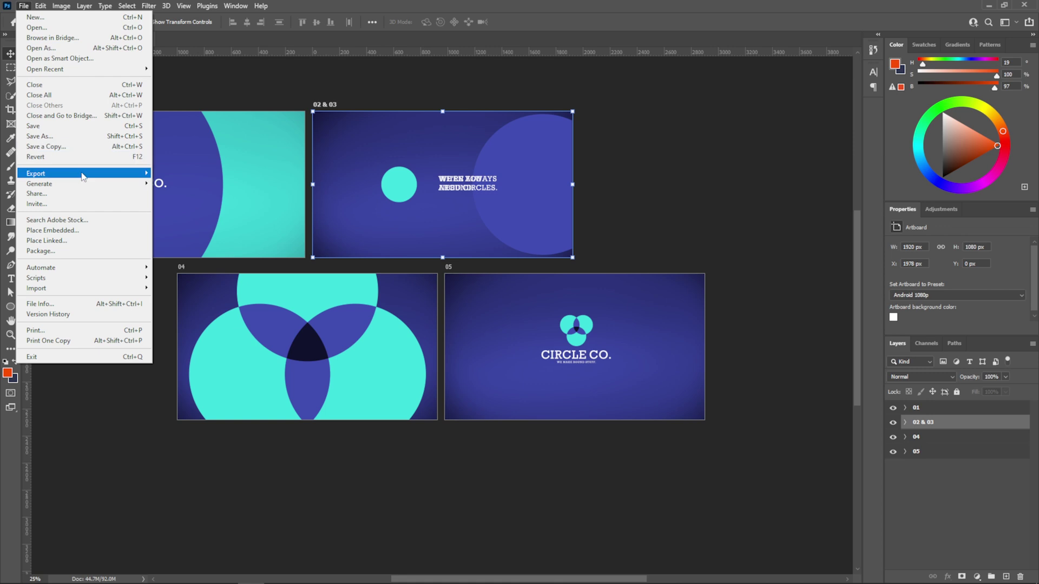
mouse_move(84, 173)
click(224, 231)
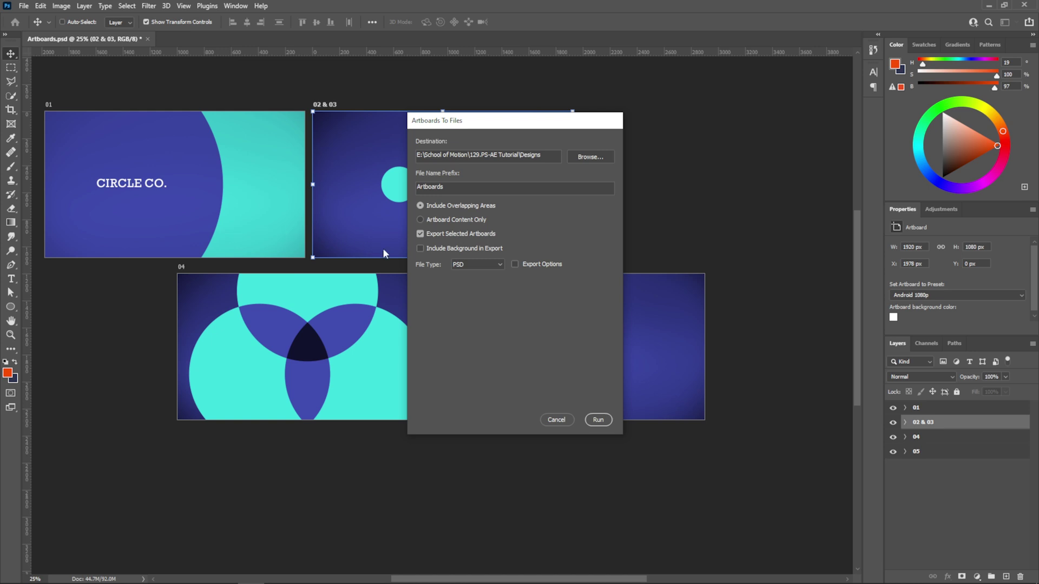
click(492, 269)
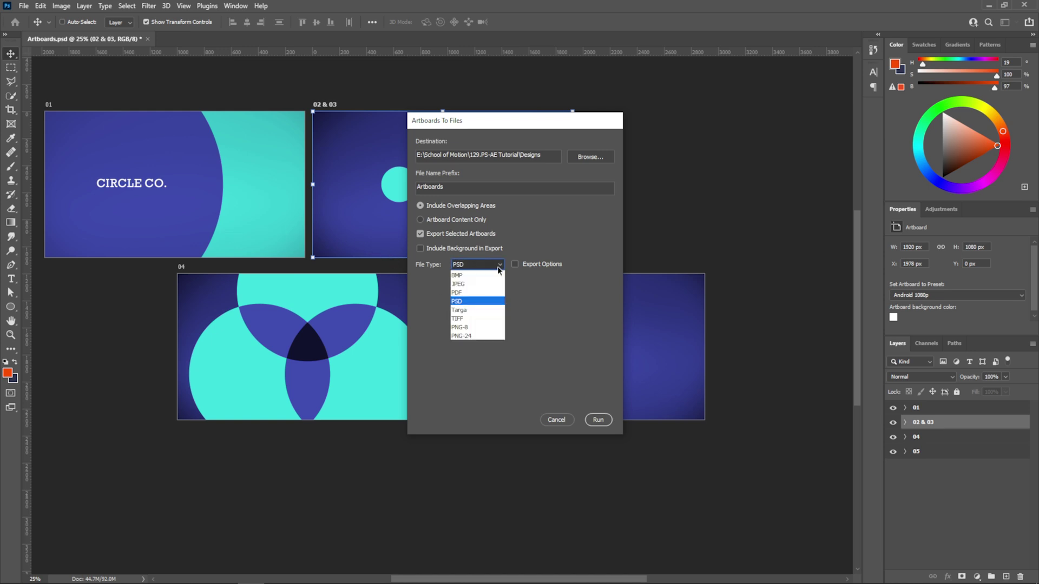
click(489, 299)
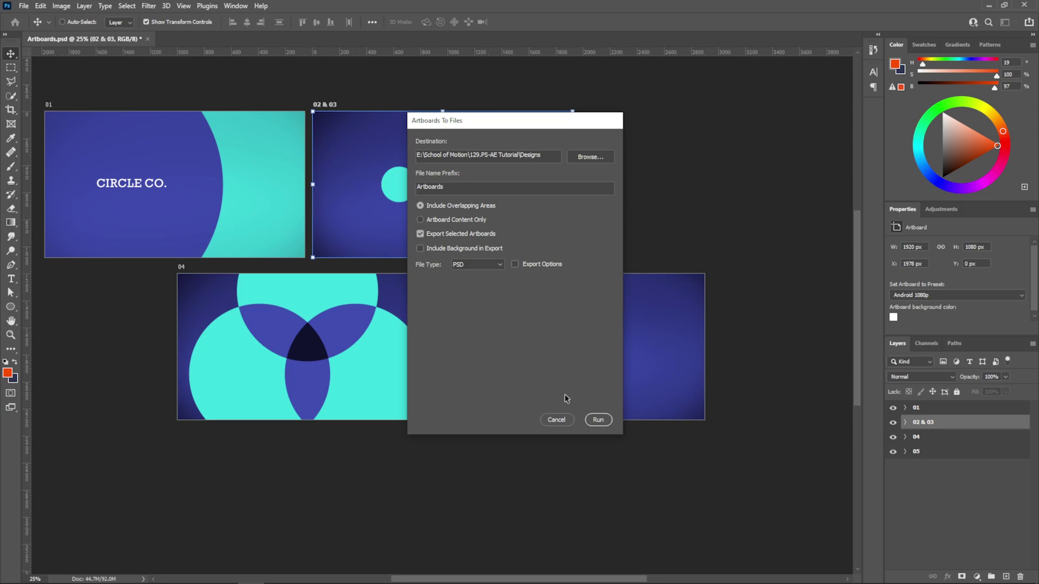
click(601, 421)
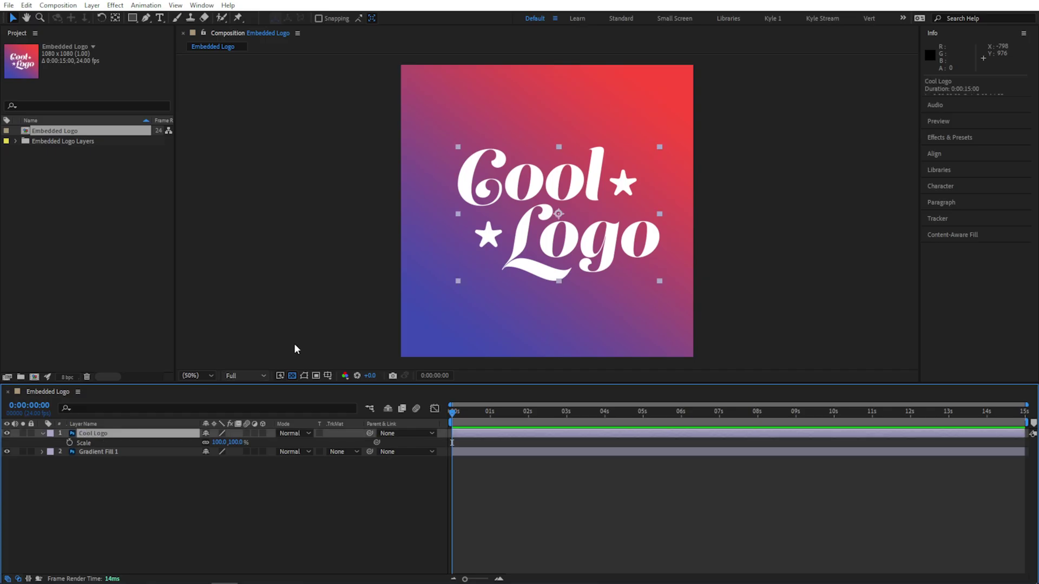
Switch from After Effects to Photoshop's Embedded Logo.psd and open the Cool Logo smart object's contents
drag(562, 225, 539, 234)
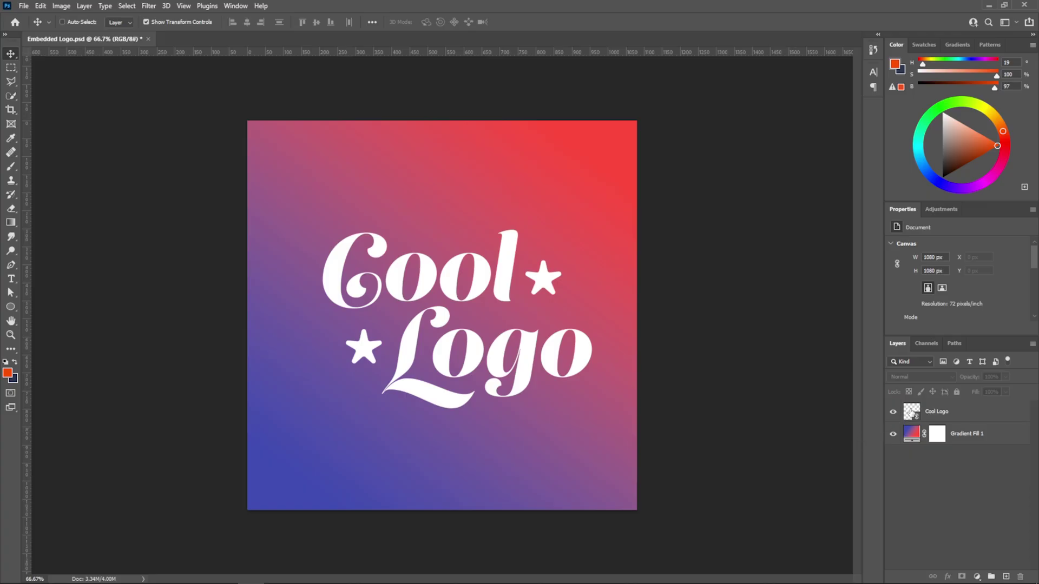
double_click(911, 413)
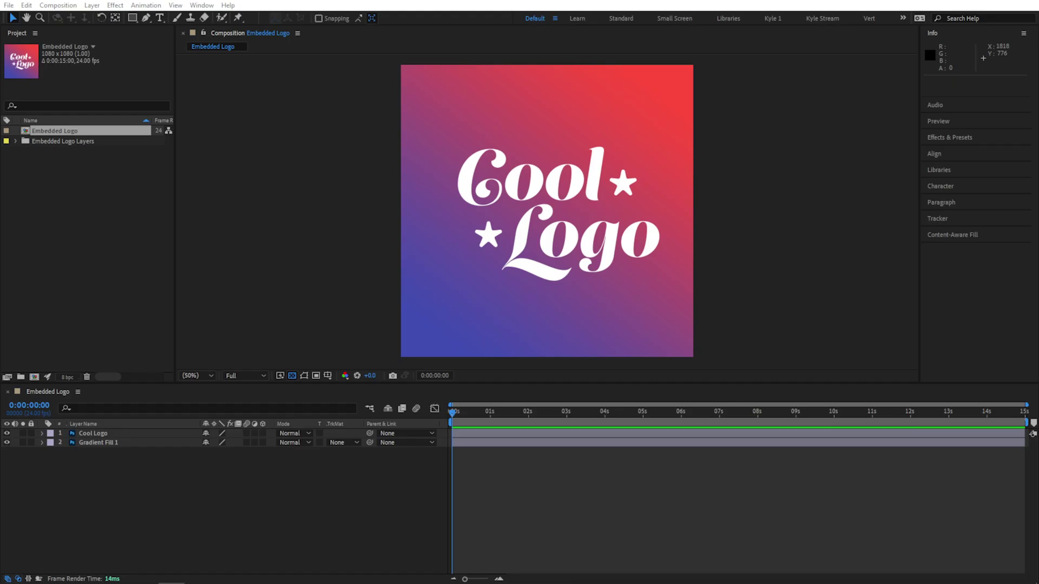
Import Cool Logo.ai into the After Effects project as a Composition with footage dimensions set to Layer Size
drag(757, 228, 117, 212)
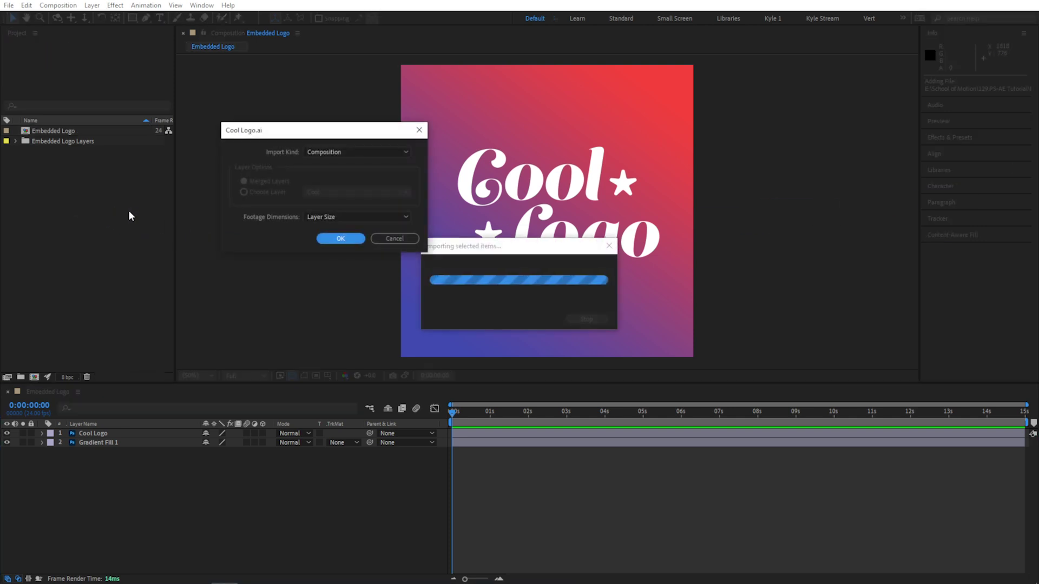
click(339, 238)
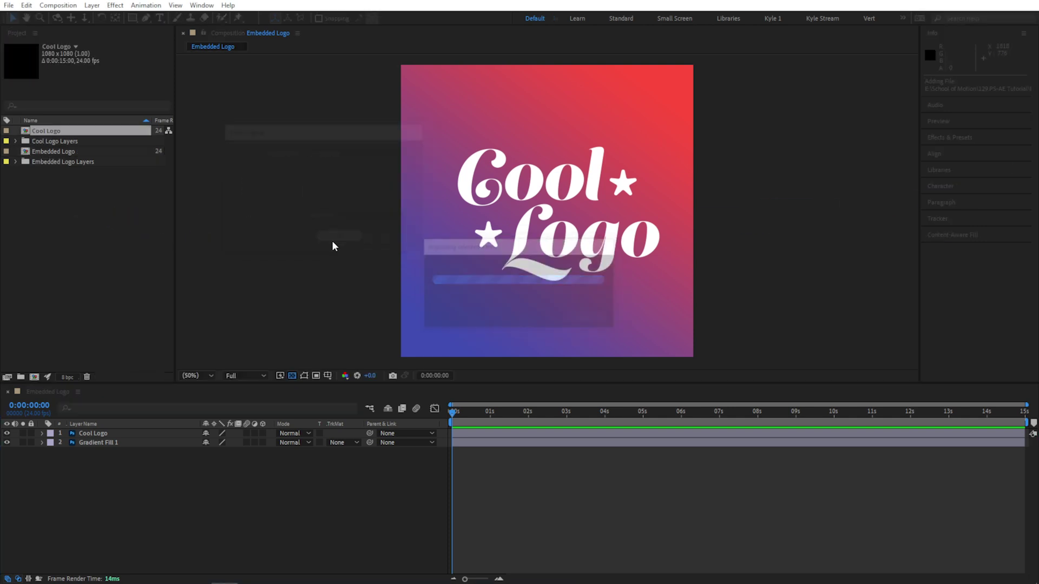
Open the Cool Logo composition and step through its layers to check how the logo is split
double_click(45, 131)
key(ctrl+Down)
key(ctrl+Down)
key(ctrl+Down)
key(ctrl+Down)
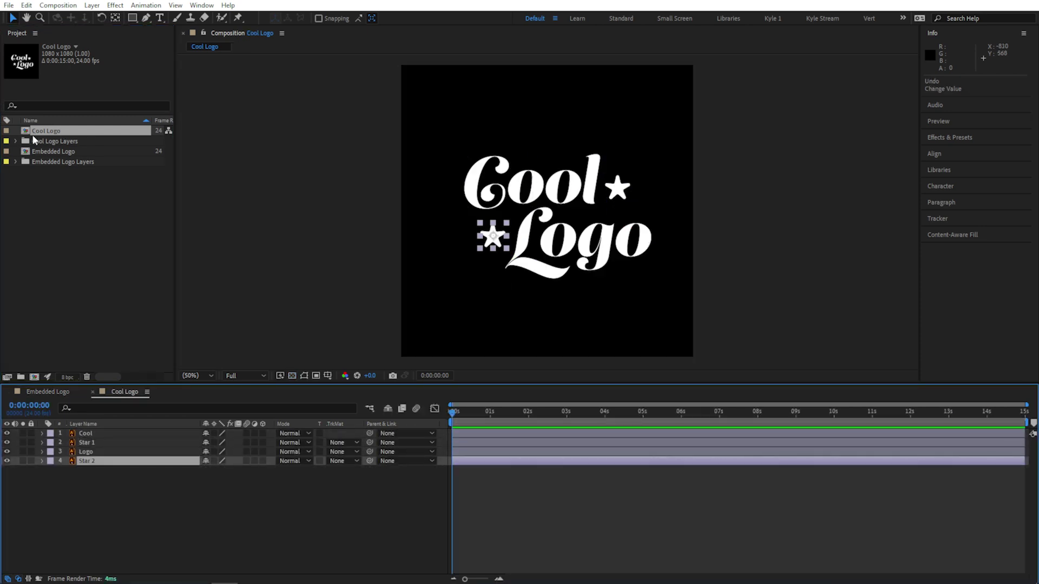
Close the Cool Logo composition, add it as the top layer of Embedded Logo and set its blending mode to Difference
key(ctrl+w)
drag(42, 132, 115, 431)
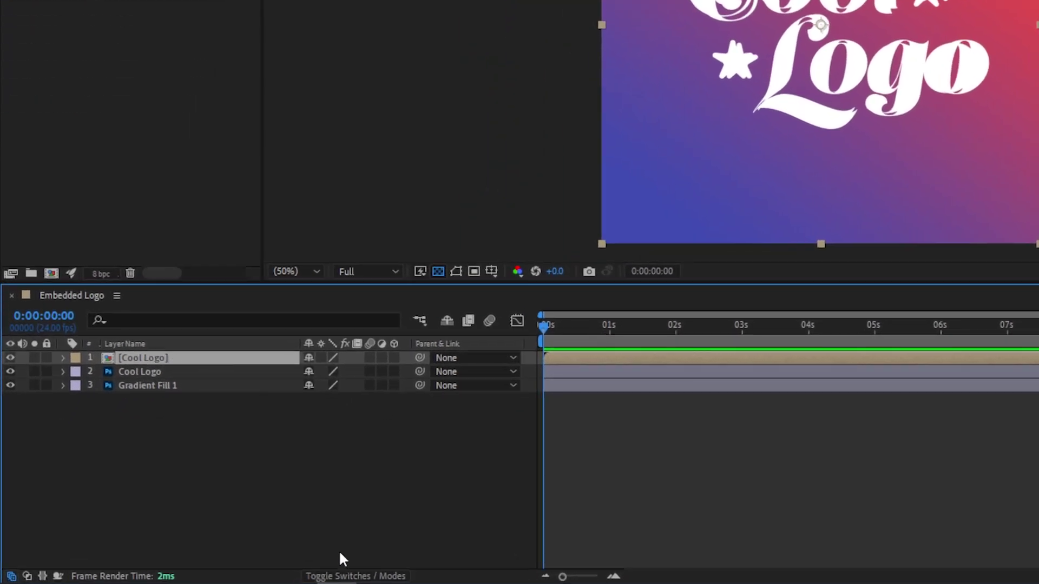
click(343, 576)
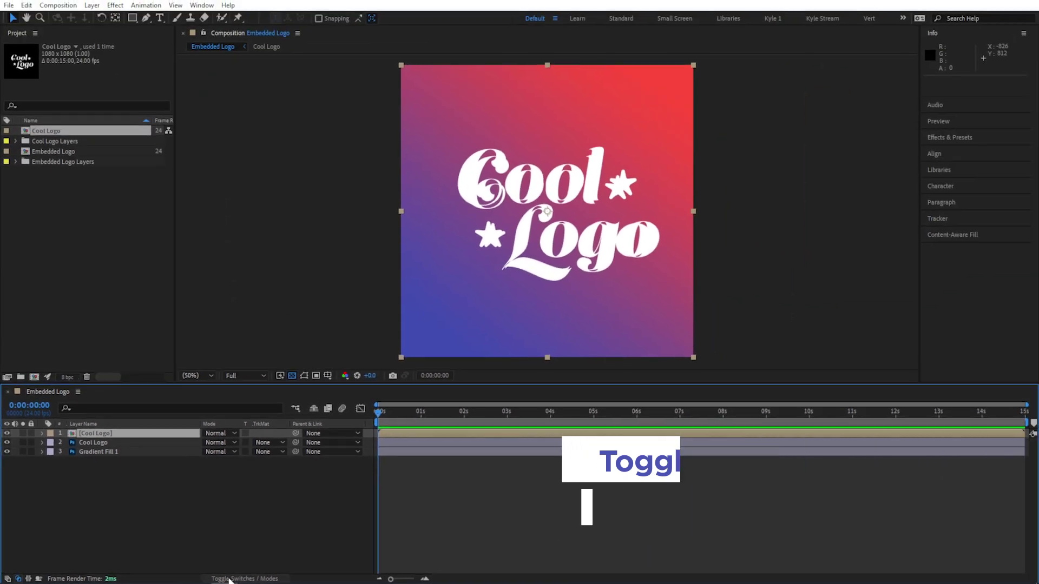
click(236, 433)
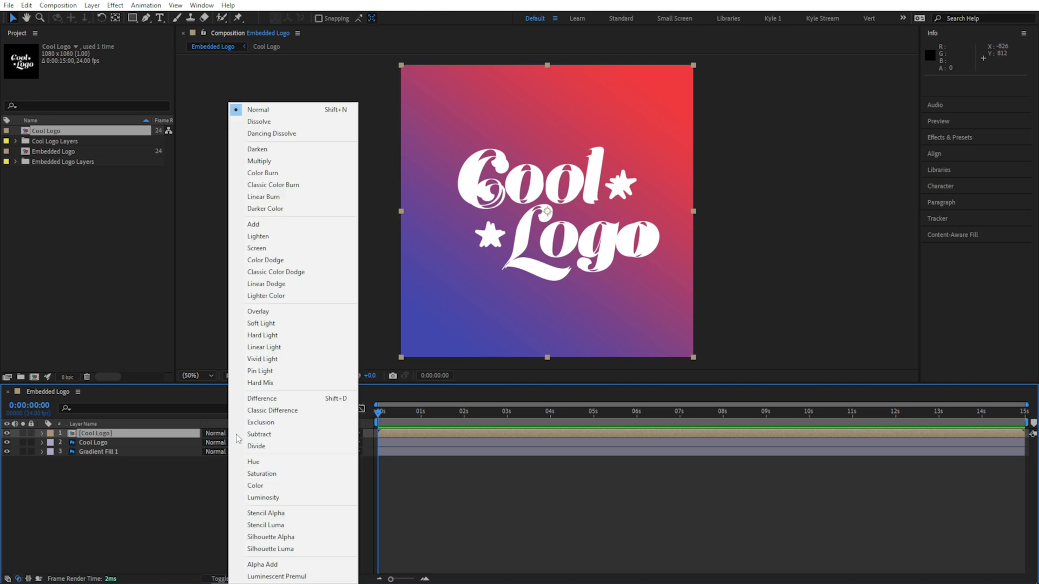
click(262, 399)
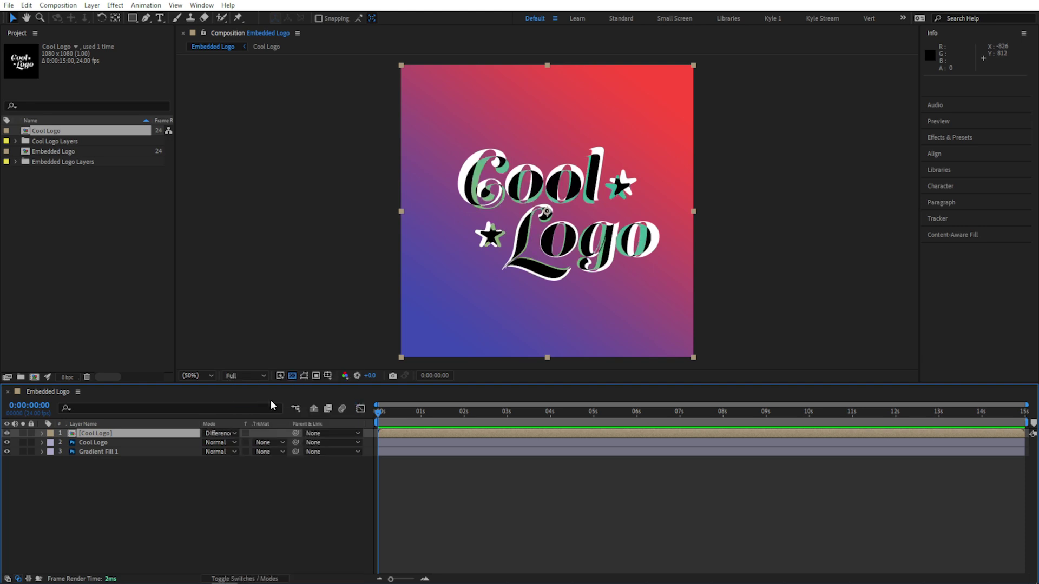
Align the Cool Logo composition layer with the original logo by setting its scale to 107% and its position to 540, 528
key(p)
key(shift+s)
mouse_move(239, 451)
mouse_down()
mouse_move(304, 445)
mouse_move(223, 452)
mouse_up()
key(Up)
key(Up)
key(Up)
key(Up)
key(Up)
key(Up)
Set the Cool Logo composition layer's blending mode to Normal and delete the original Cool Logo Photoshop layer beneath it
click(232, 433)
click(297, 110)
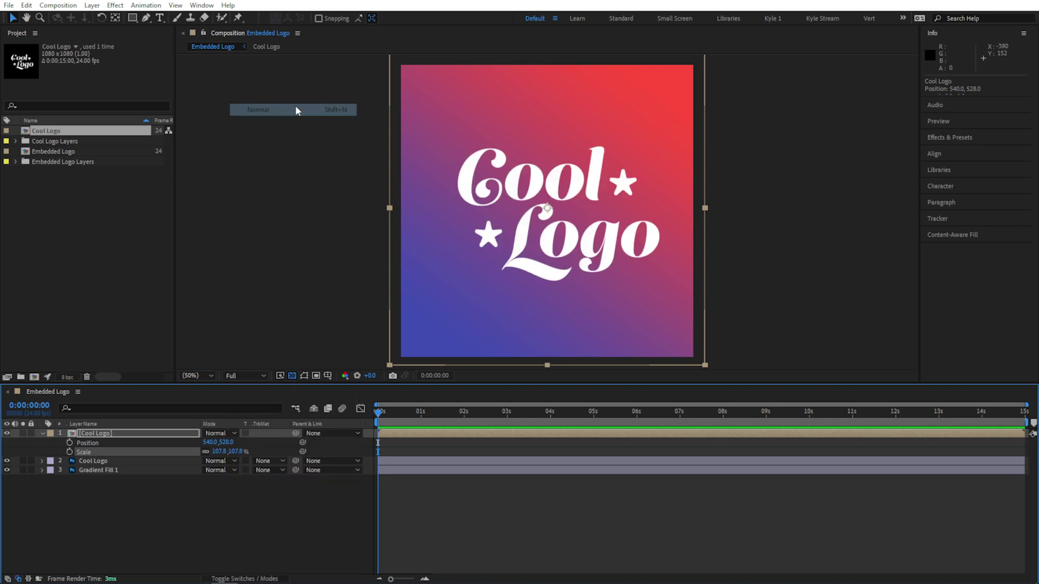
click(115, 460)
key(Delete)
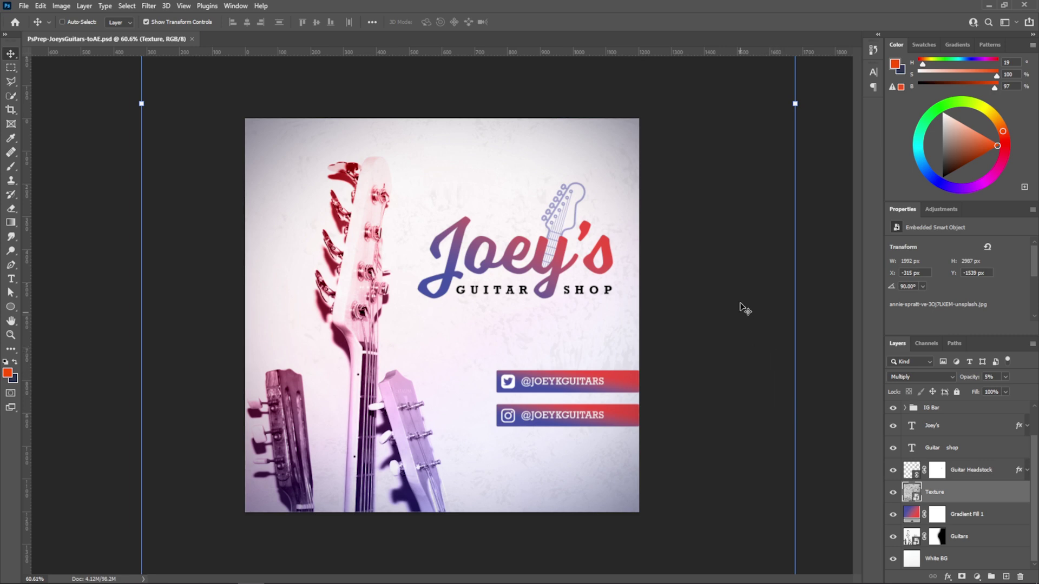
Switch to Photoshop's PsPrep-JoeysGuitars-toAE.psd and open the Texture layer's smart object contents
drag(716, 205, 707, 225)
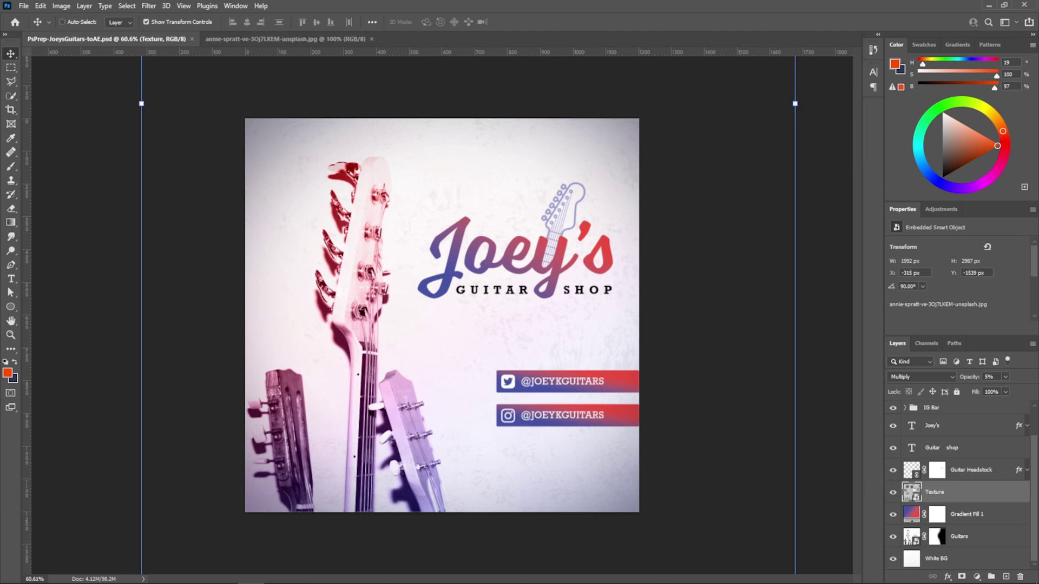
double_click(909, 492)
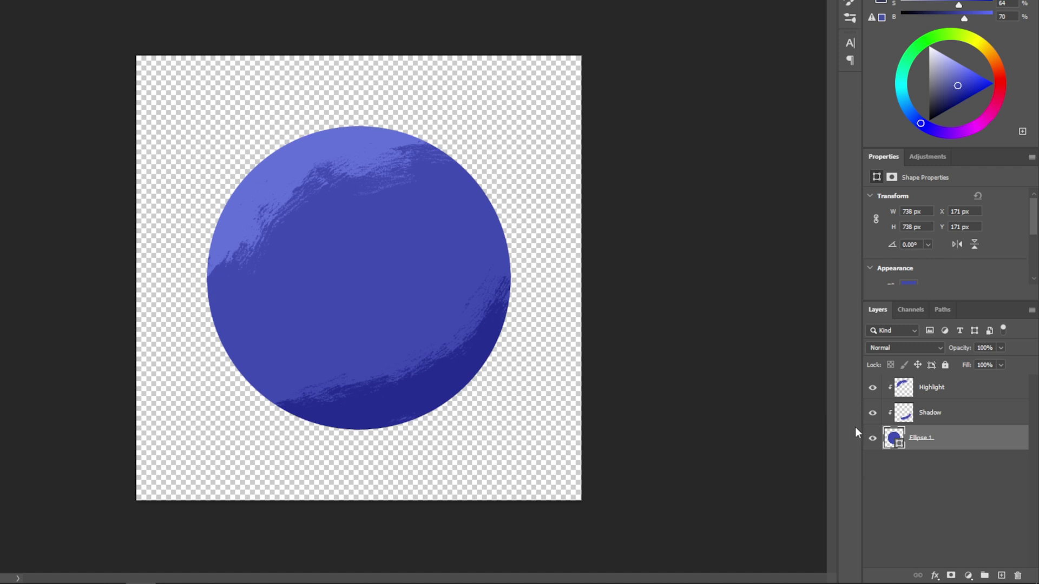
In Textured Circle.psd, release the Highlight and Shadow layers from their clipping mask on the Ellipse 1 layer
click(950, 387)
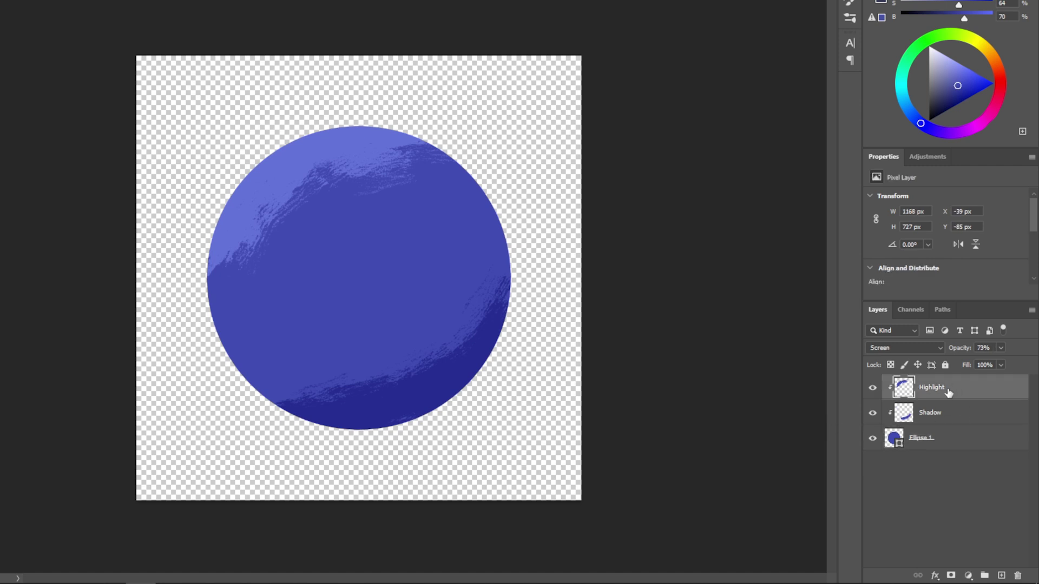
click(953, 415)
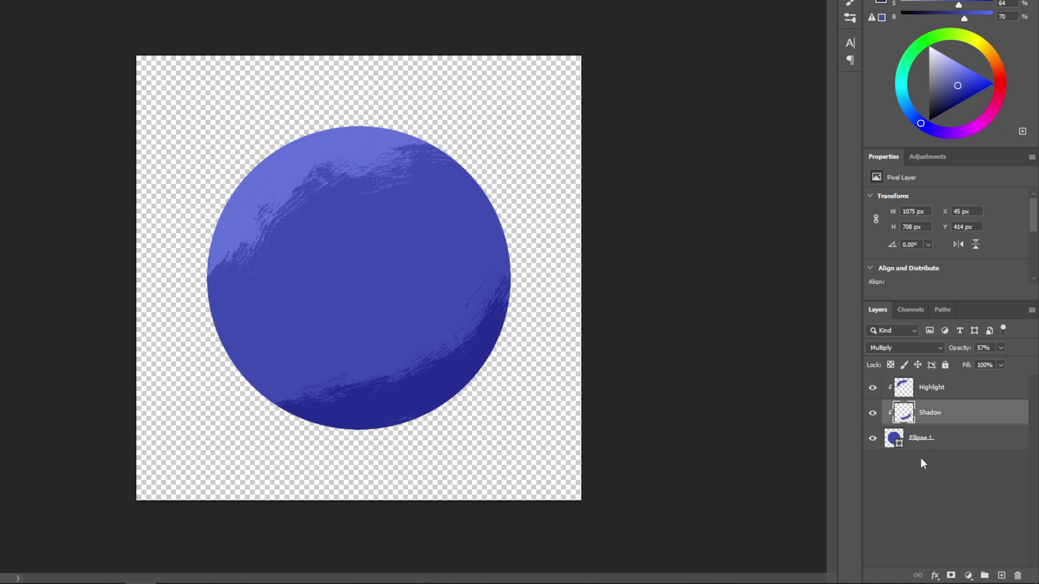
alt+click(889, 420)
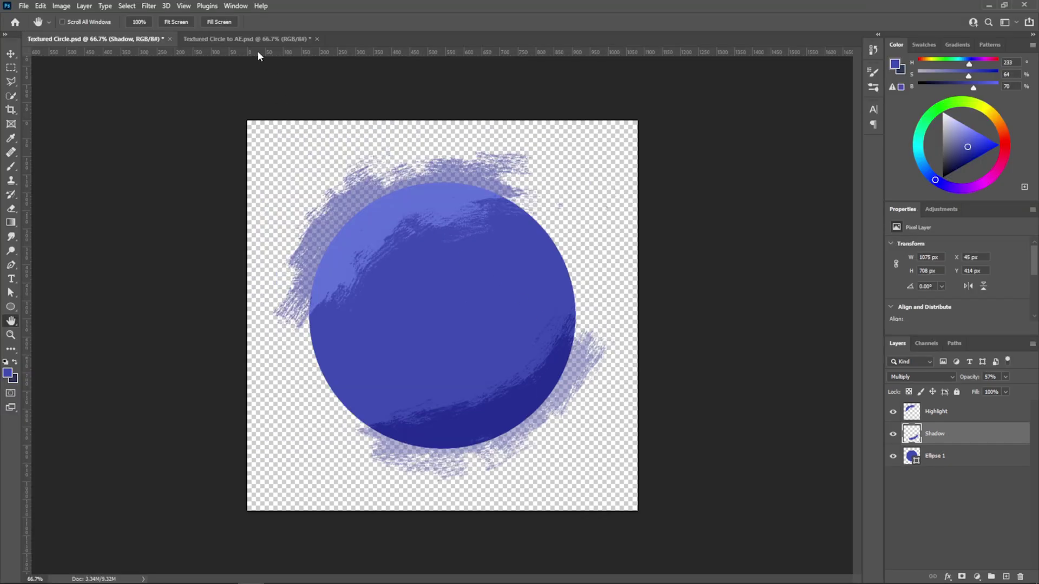
Switch to Textured Circle to AE.psd and look through the separate stroke layers in the Highlight group, from Stroke 7 to Stroke 4
click(257, 41)
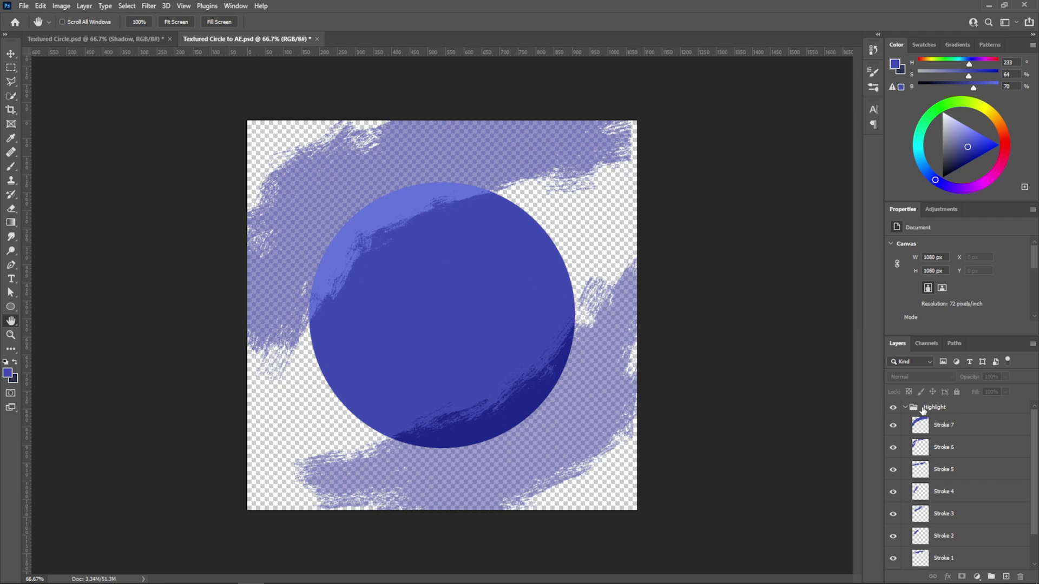
click(949, 426)
click(952, 448)
click(953, 469)
click(950, 492)
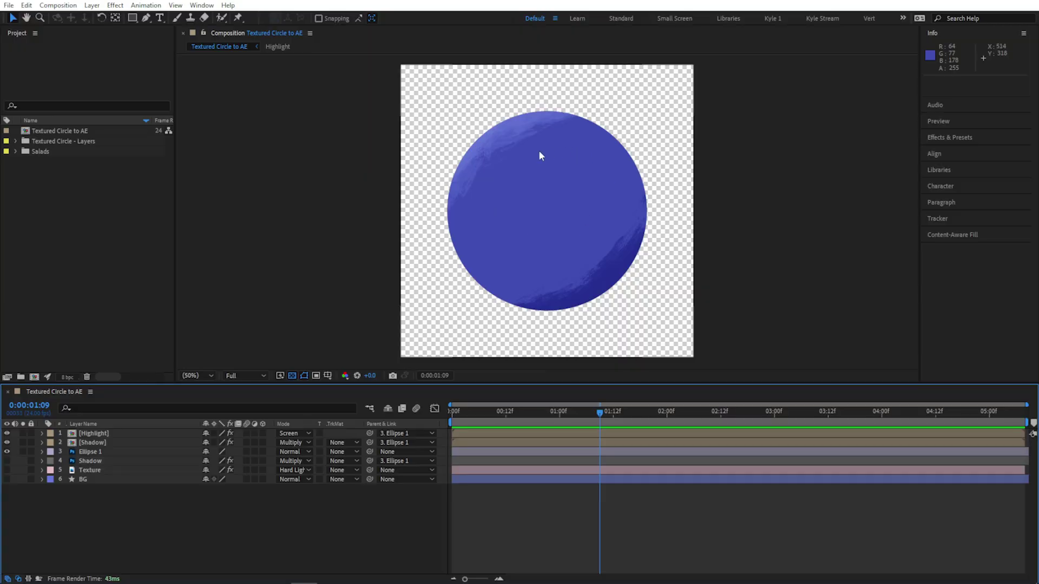
Open the Highlight composition in After Effects and play back its stroke animation
double_click(515, 226)
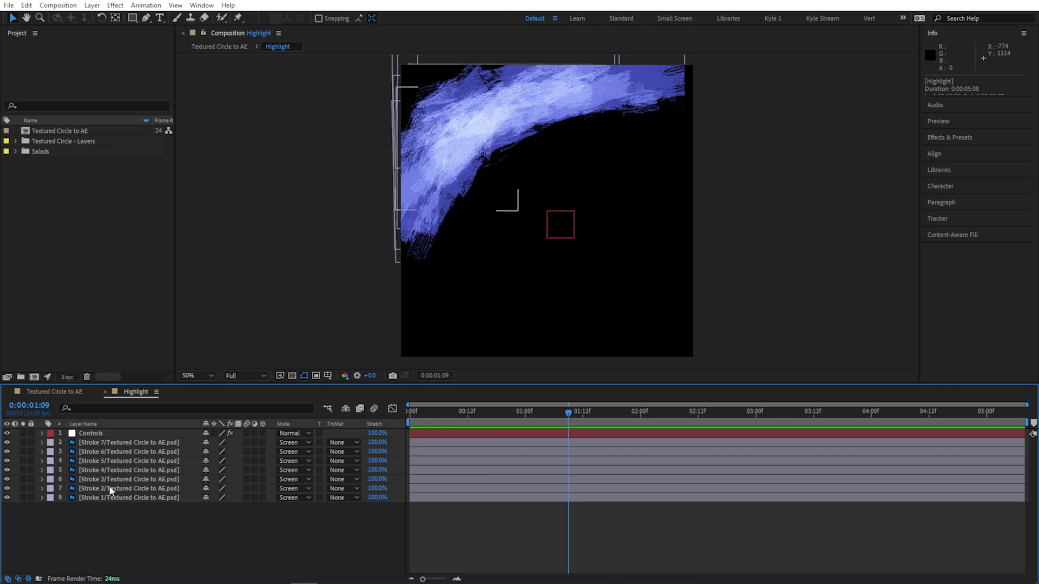
key(space)
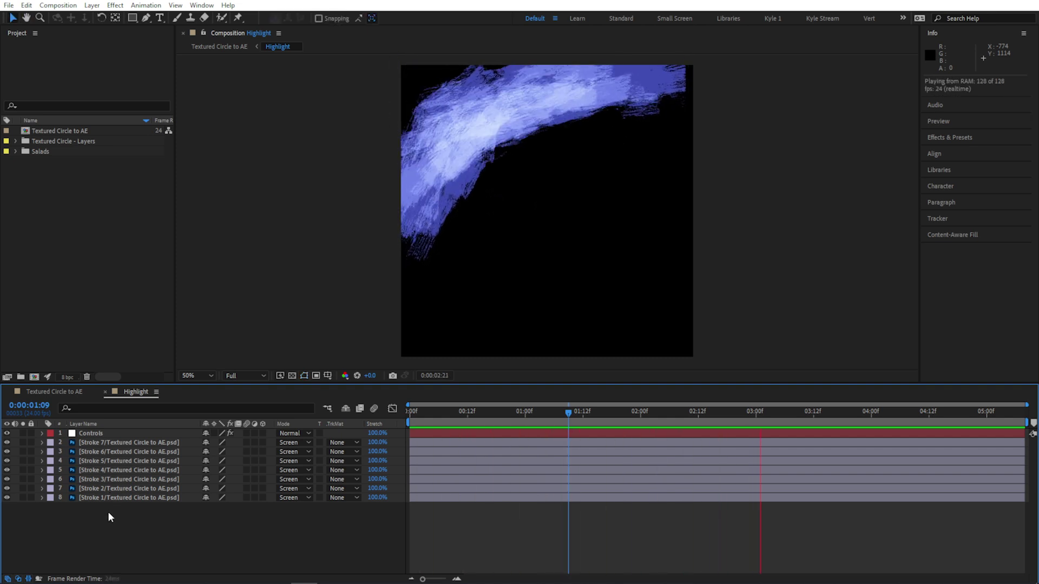
key(space)
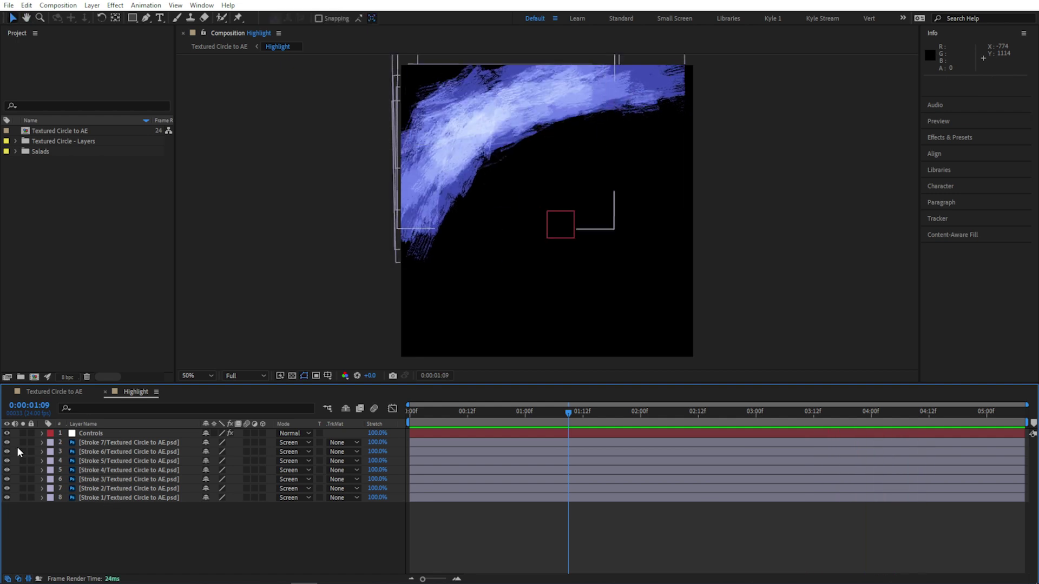
Hide the Stroke 7 to Stroke 2 layers, and show them again one by one from Stroke 2 up to Stroke 7
drag(7, 443, 7, 491)
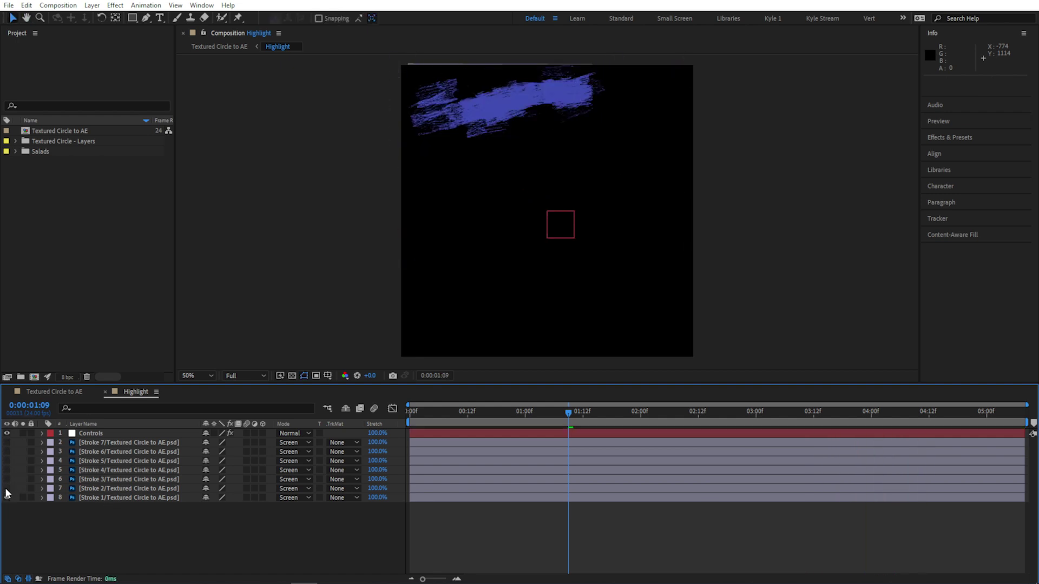
click(7, 488)
click(7, 479)
click(6, 470)
click(7, 461)
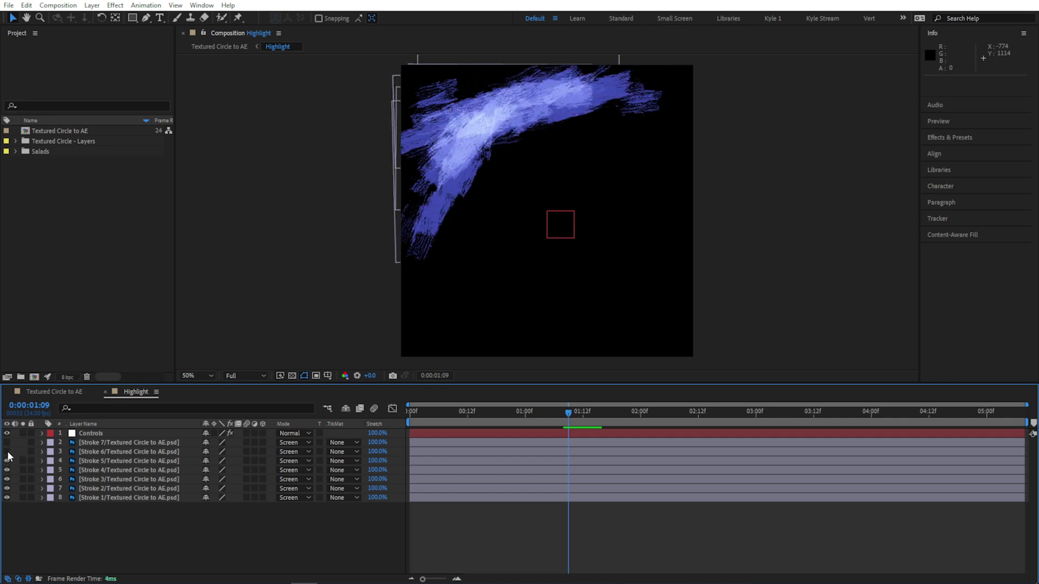
click(7, 452)
click(7, 442)
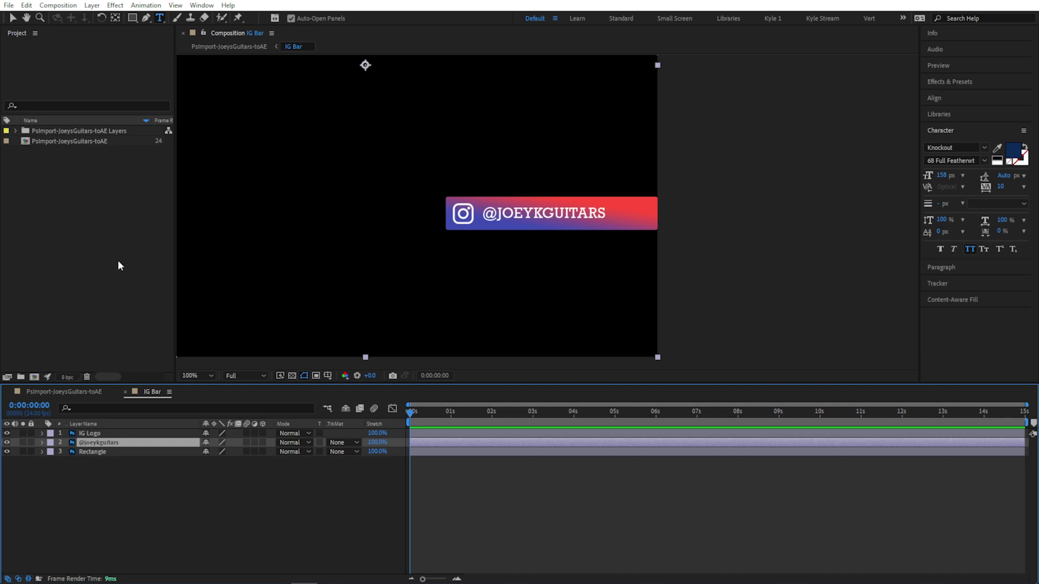
Convert the Instagram handle layer in the IG Bar composition to editable text and replace its wording with "NEW WORDS!"
click(93, 6)
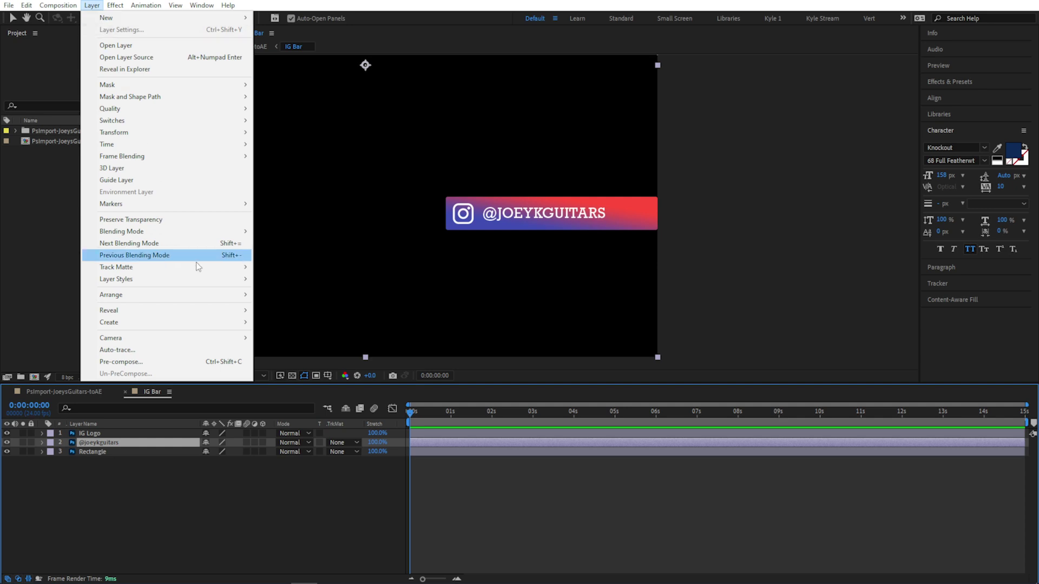
mouse_move(232, 323)
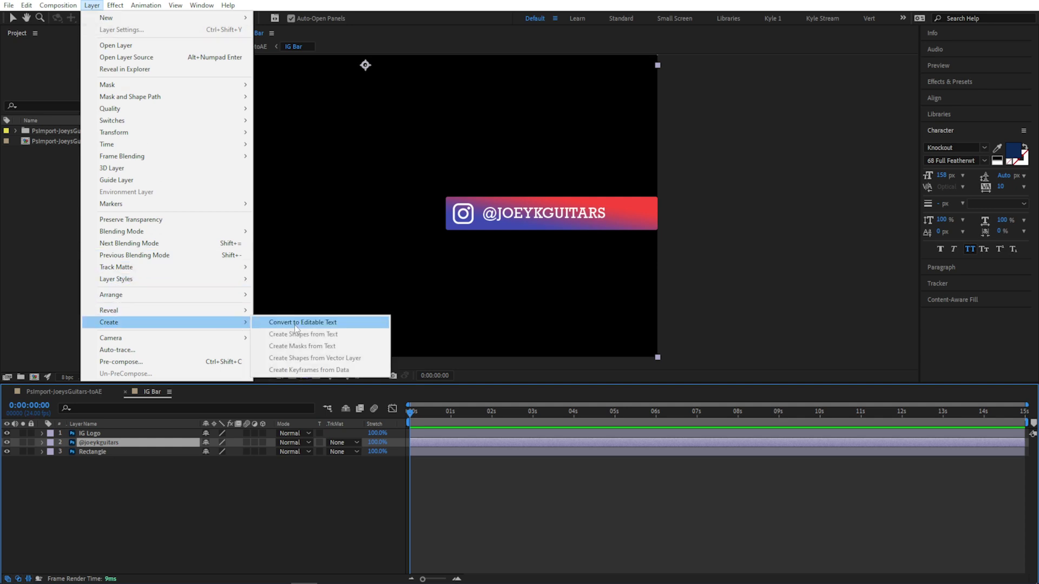
click(279, 324)
click(477, 224)
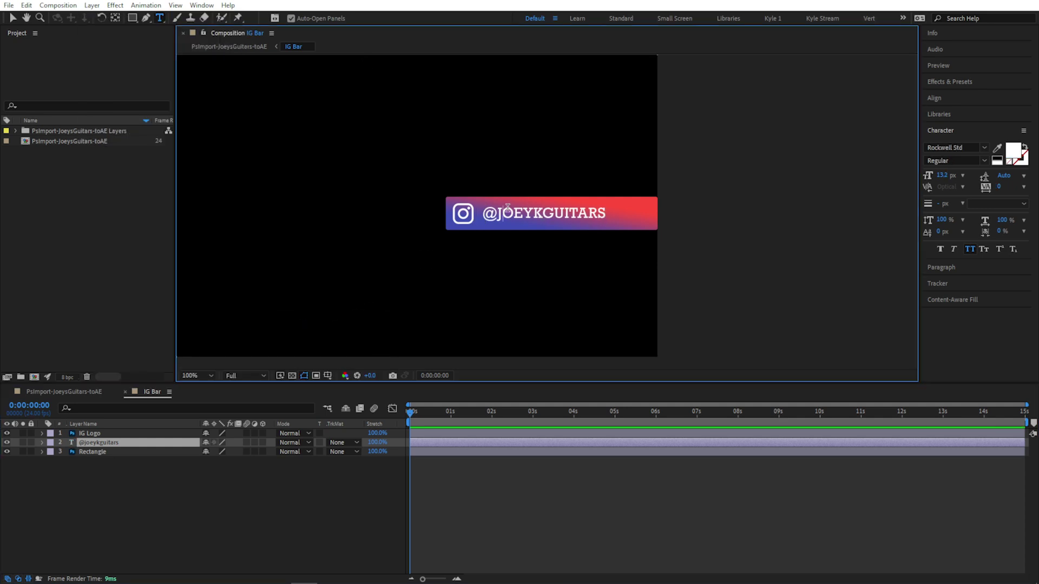
triple_click(544, 222)
text(NEW WORDS!)
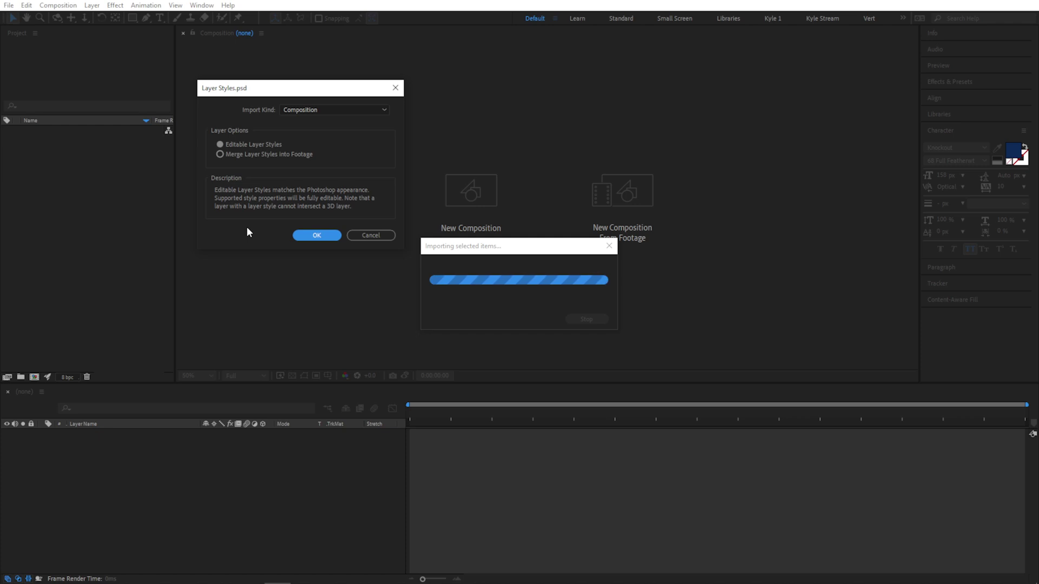
Import Layer Styles.psd as a composition with editable layer styles and open the Layer Styles composition
click(302, 236)
double_click(50, 141)
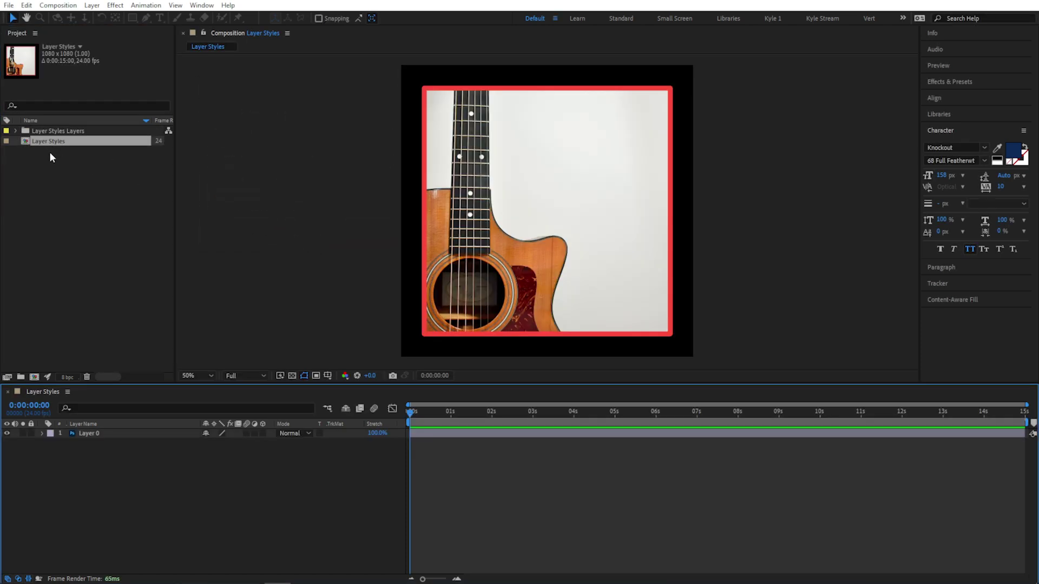
Reveal the Stroke layer style of Layer 0 and increase its size
click(43, 433)
click(52, 453)
click(61, 470)
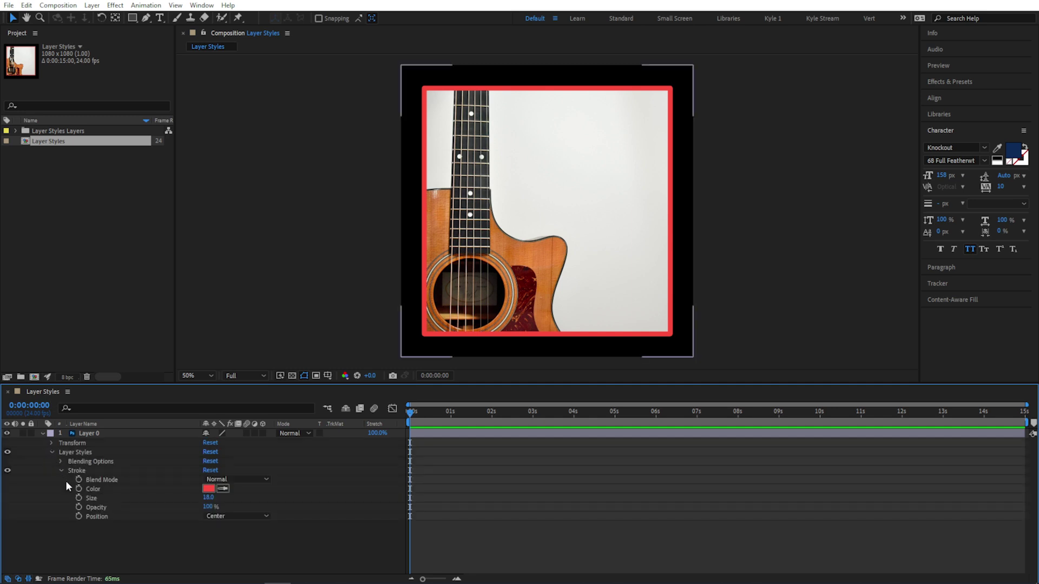
drag(208, 497, 579, 454)
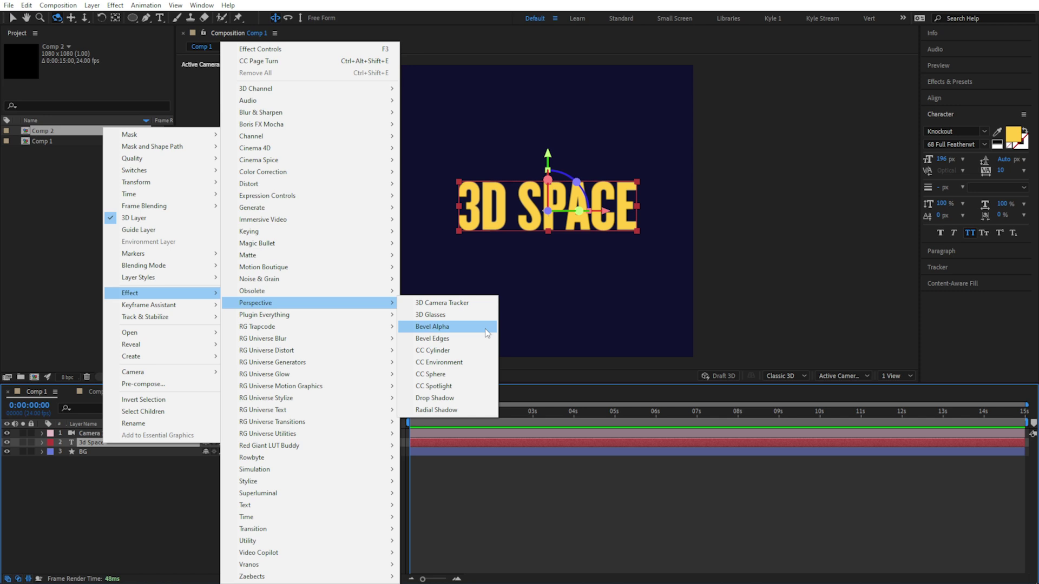
Look through the Perspective effects for the 3D Space text layer in Comp 1 and orbit the camera around the text
click(484, 328)
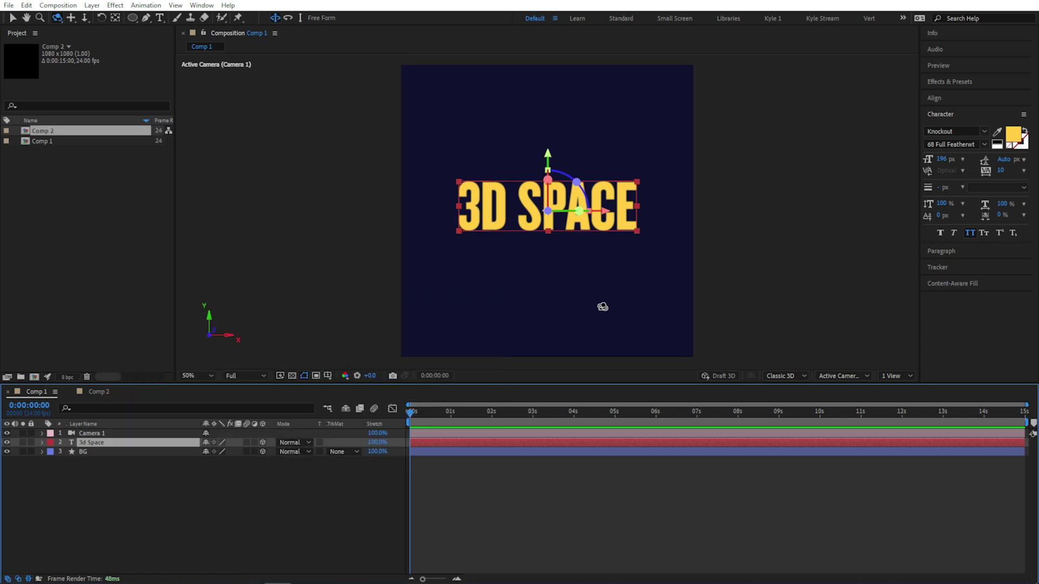
drag(599, 308, 570, 316)
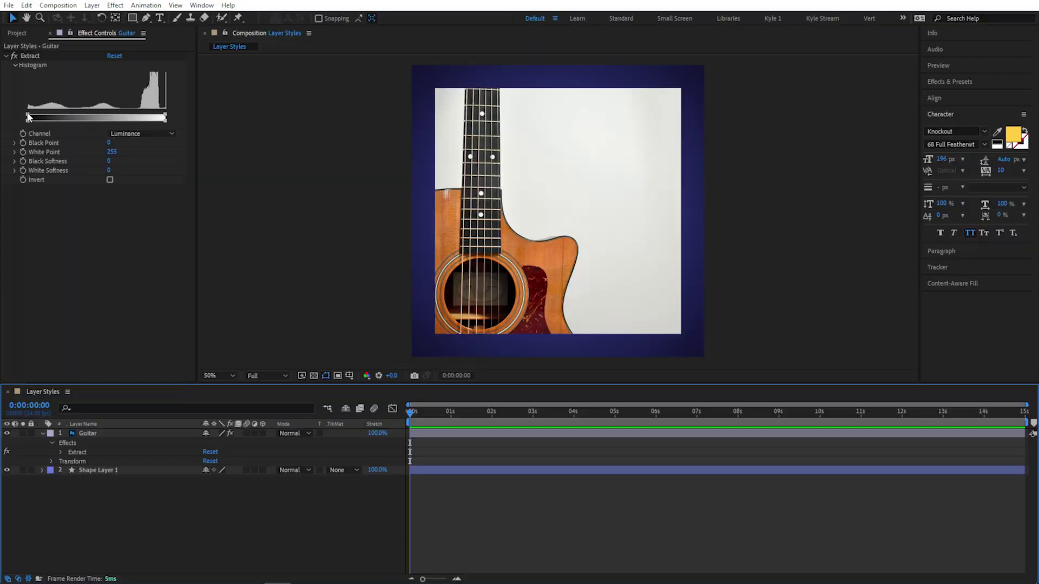
Adjust the dark end of the Extract effect's histogram range on the Guitar layer
mouse_move(28, 117)
mouse_down()
mouse_move(72, 117)
mouse_move(22, 120)
mouse_up()
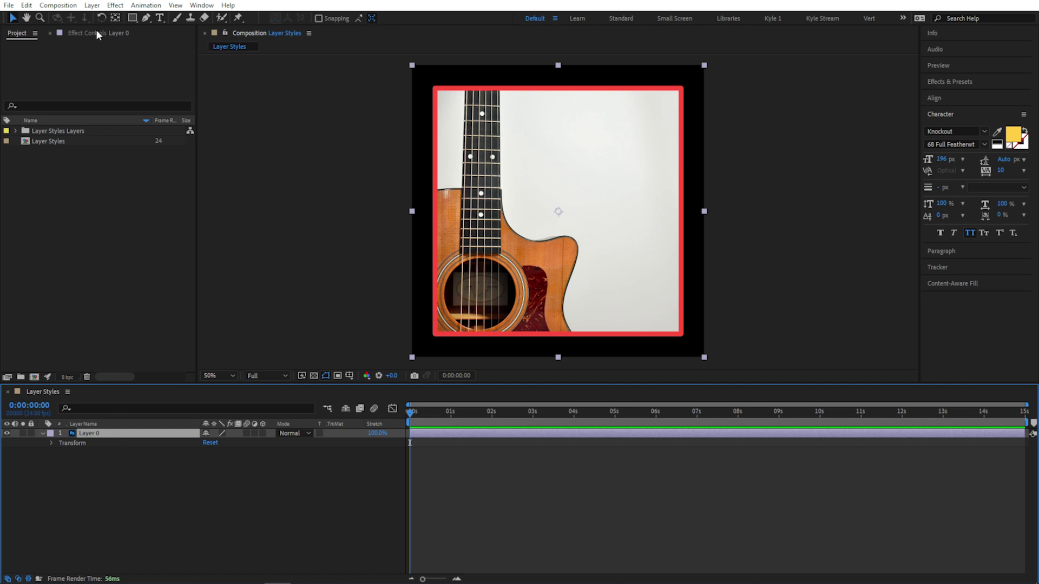
Convert the merged Photoshop layer styles of Layer 0 in the Layer Styles composition to editable styles
click(92, 5)
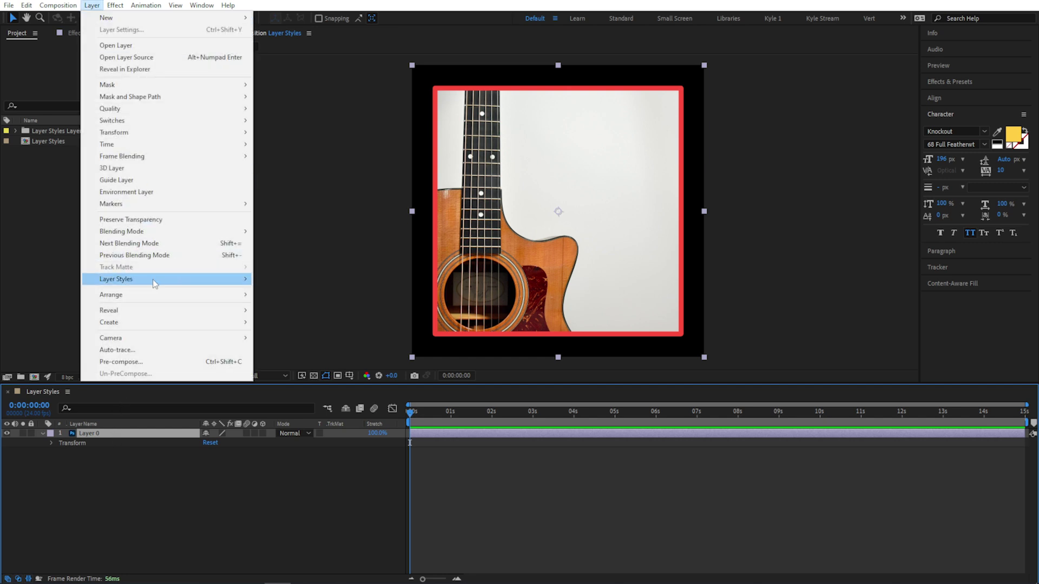
mouse_move(157, 282)
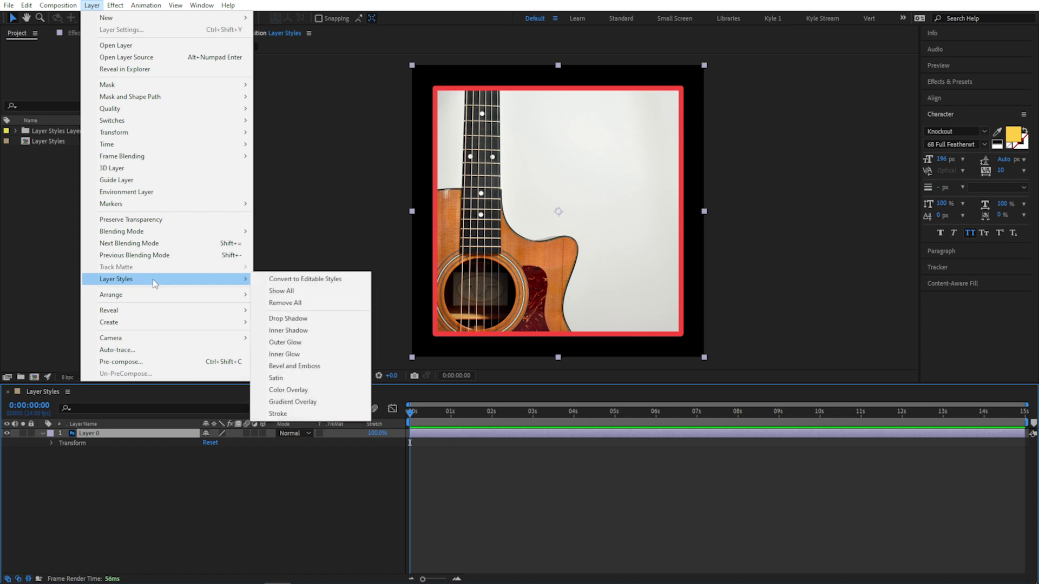
click(296, 279)
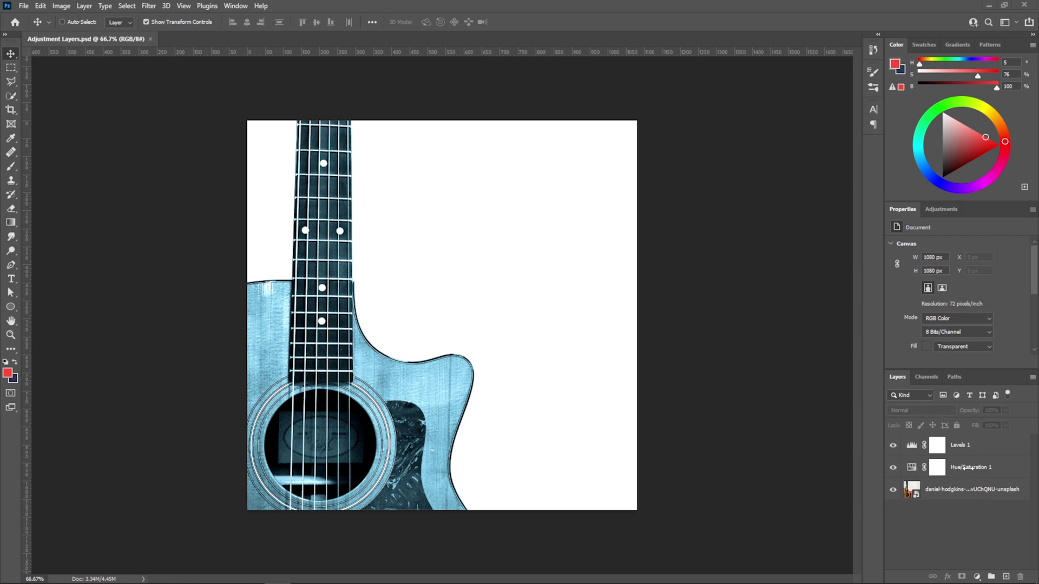
In Photoshop's Adjustment Layers.psd, inspect the settings of the Levels 1 and Hue/Saturation 1 adjustment layers
click(980, 449)
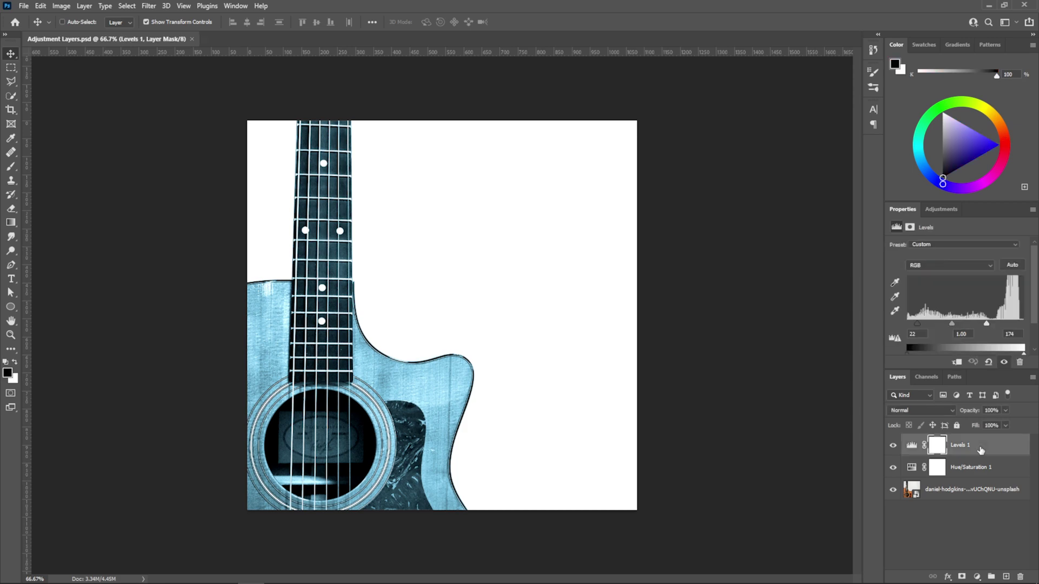
click(987, 476)
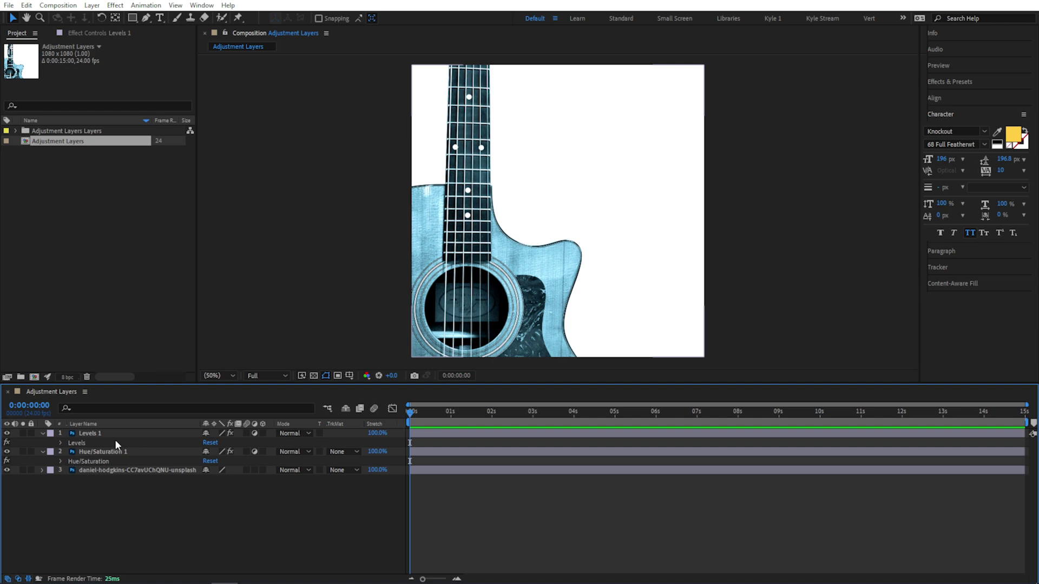
In After Effects' Adjustment Layers composition, inspect the Levels effect and change the Colorize Hue of Hue/Saturation 1
click(81, 443)
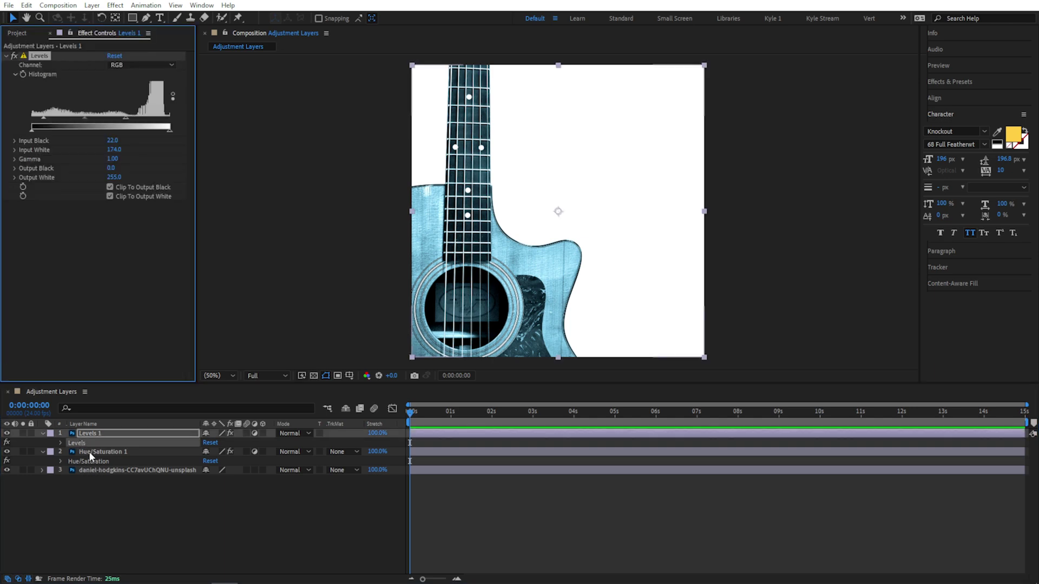
click(90, 461)
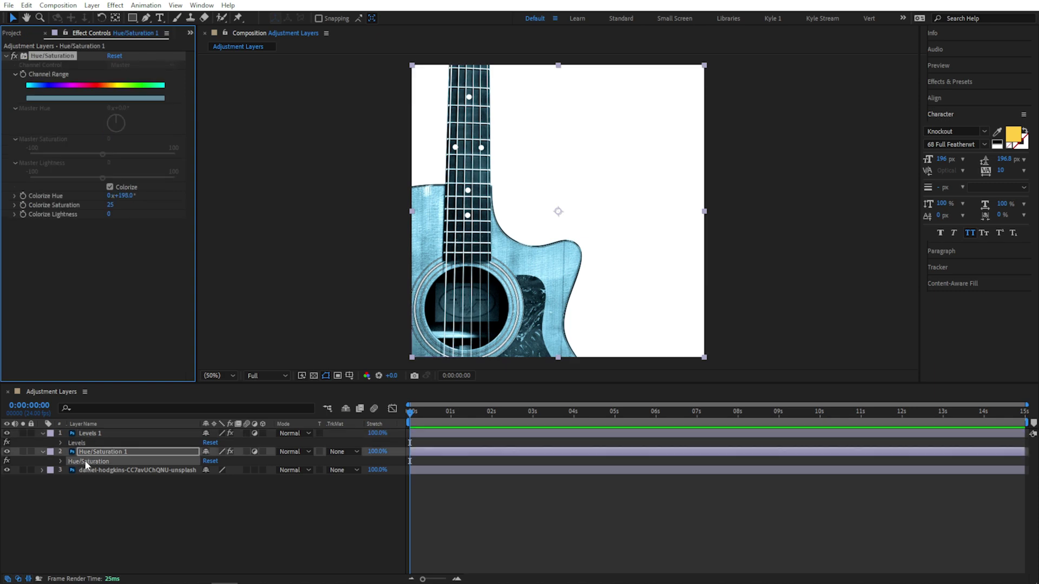
drag(126, 200, 335, 203)
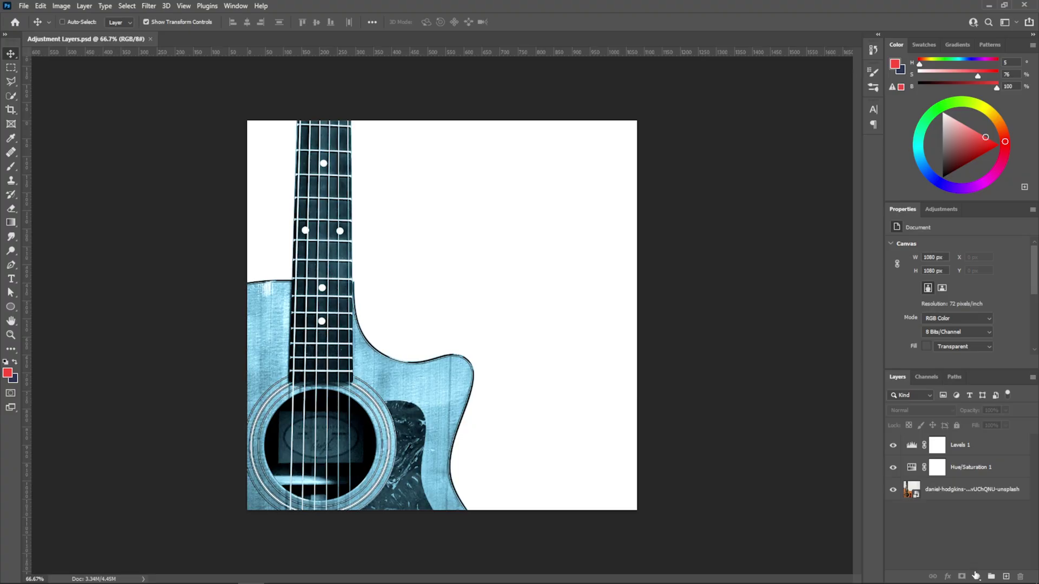
Switch back to Adjustment Layers.psd in Photoshop and open the list of available fill and adjustment layers
click(976, 575)
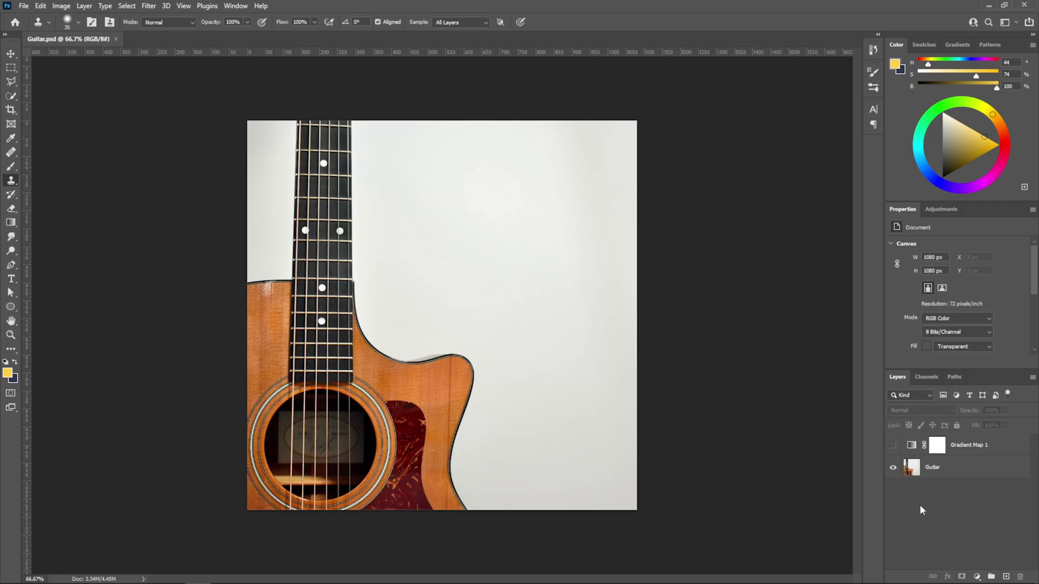
In Photoshop's Guitar.psd, turn on the Gradient Map 1 layer's visibility and save the document
click(893, 445)
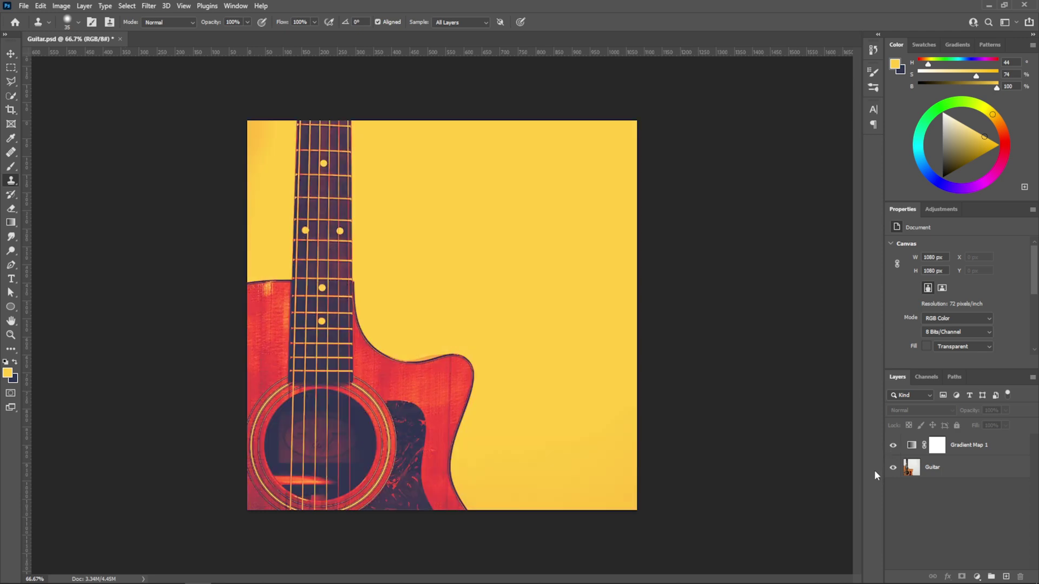
key(ctrl+s)
Convert the Guitar layer into the document's locked Background layer
click(956, 468)
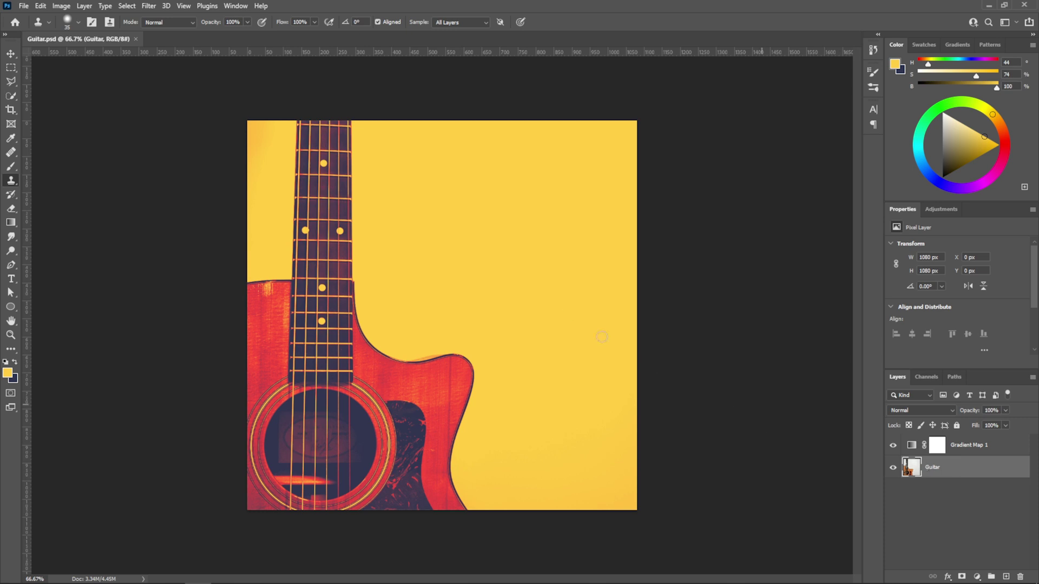
click(86, 6)
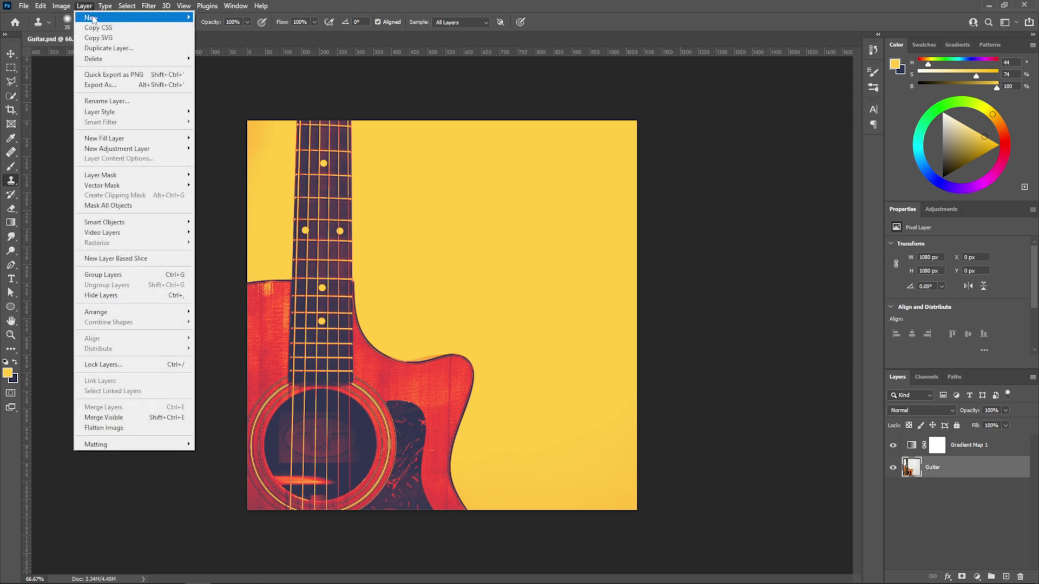
mouse_move(94, 18)
click(244, 29)
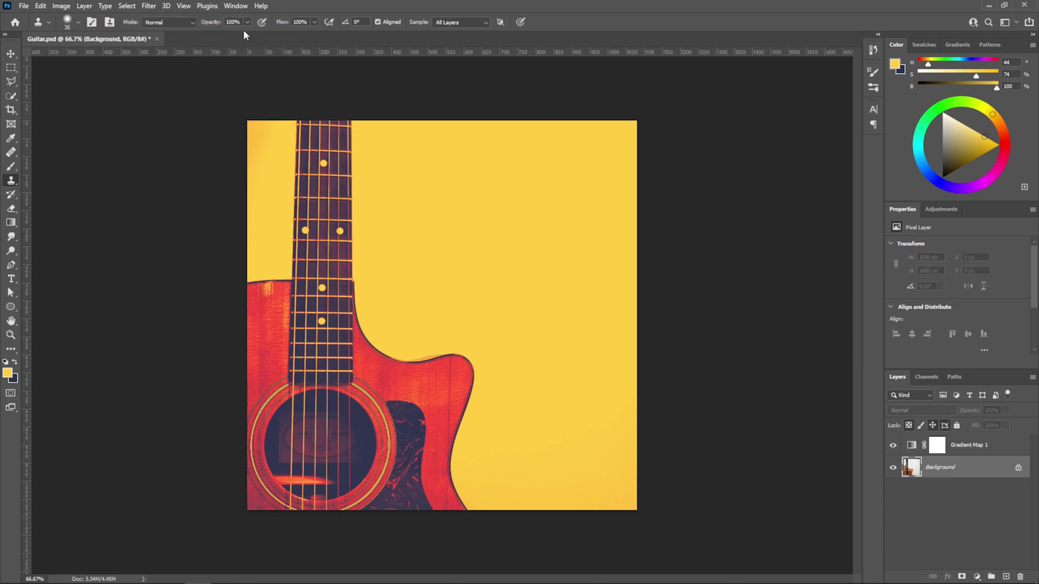
Export Guitar.psd's color lookup tables in 3DL and CUBE formats with 128 grid points at High quality
click(26, 7)
mouse_move(97, 173)
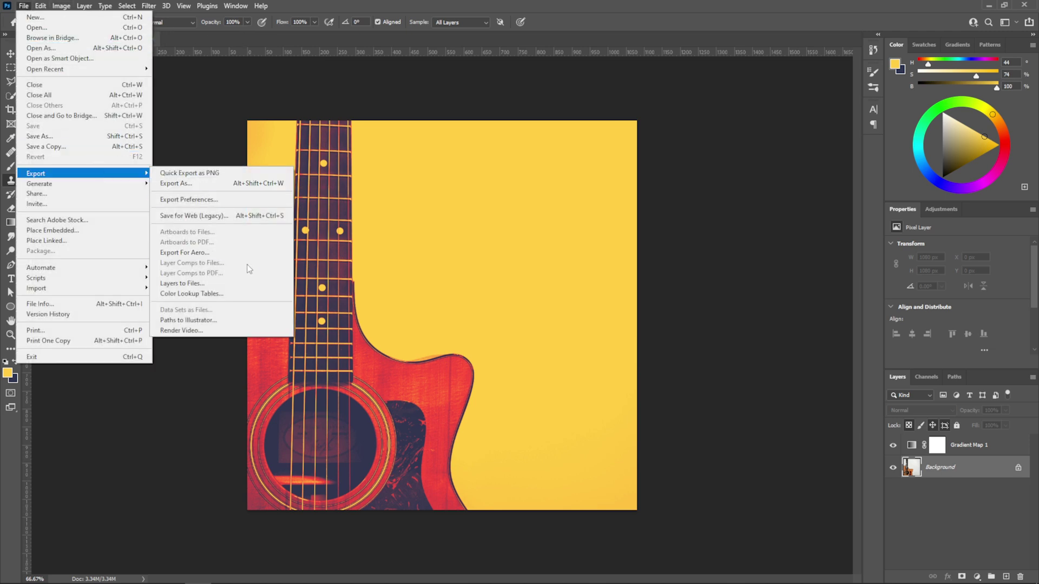
click(238, 294)
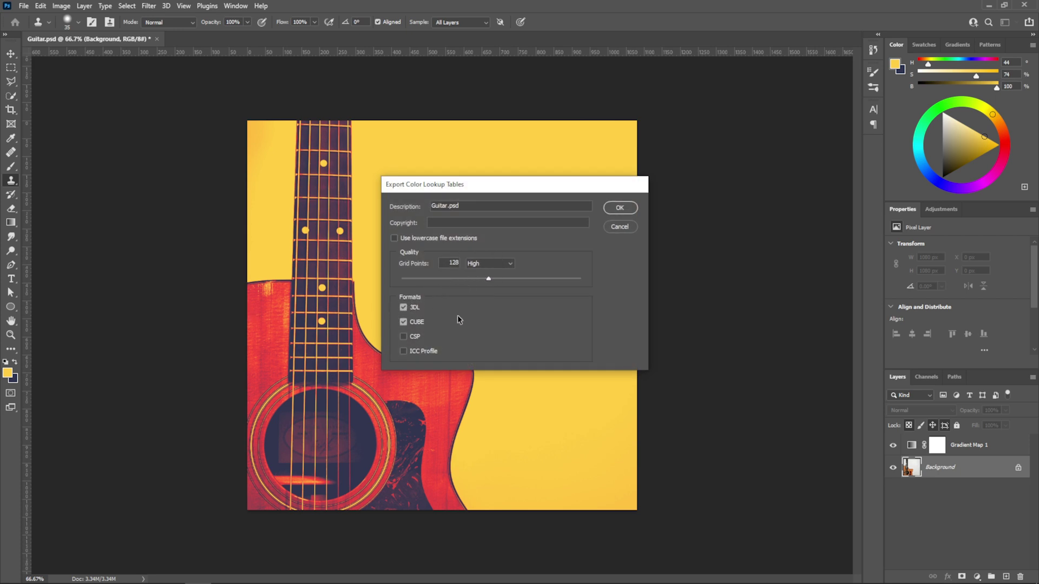
click(619, 210)
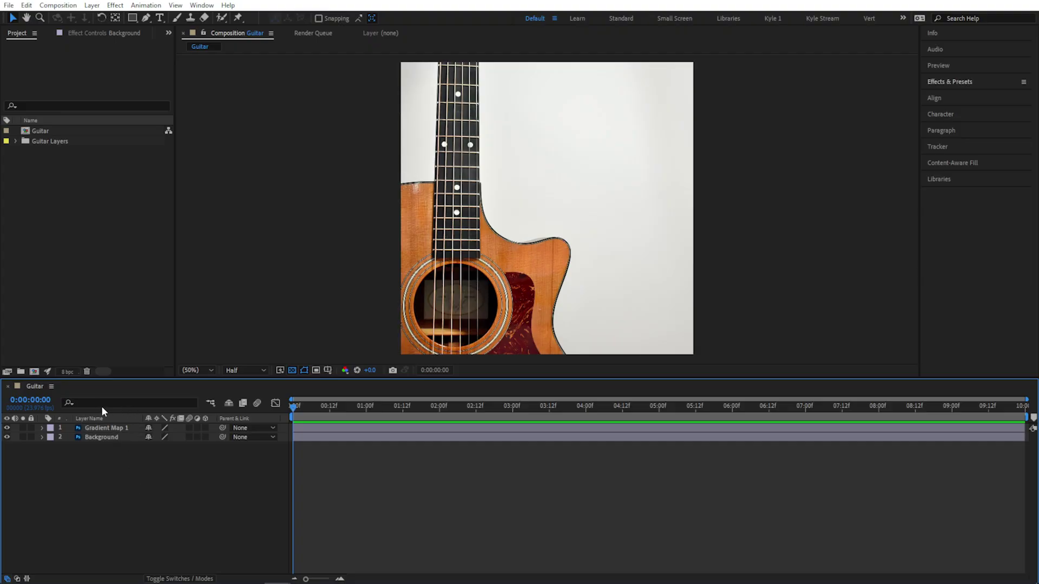
In After Effects' Guitar composition, find the Lumetri Color effect and apply it to the Background layer
click(117, 437)
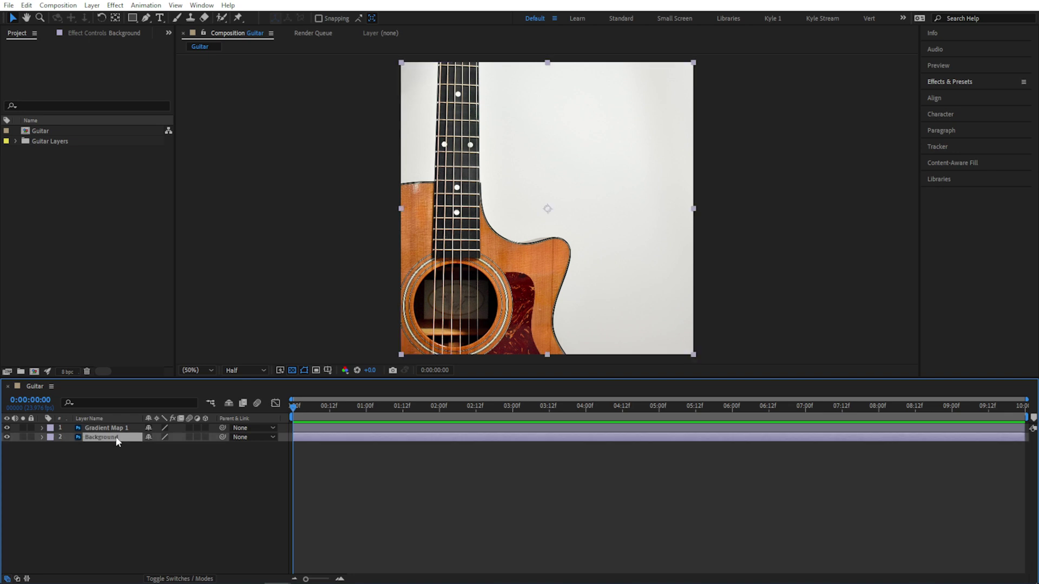
click(988, 83)
click(981, 96)
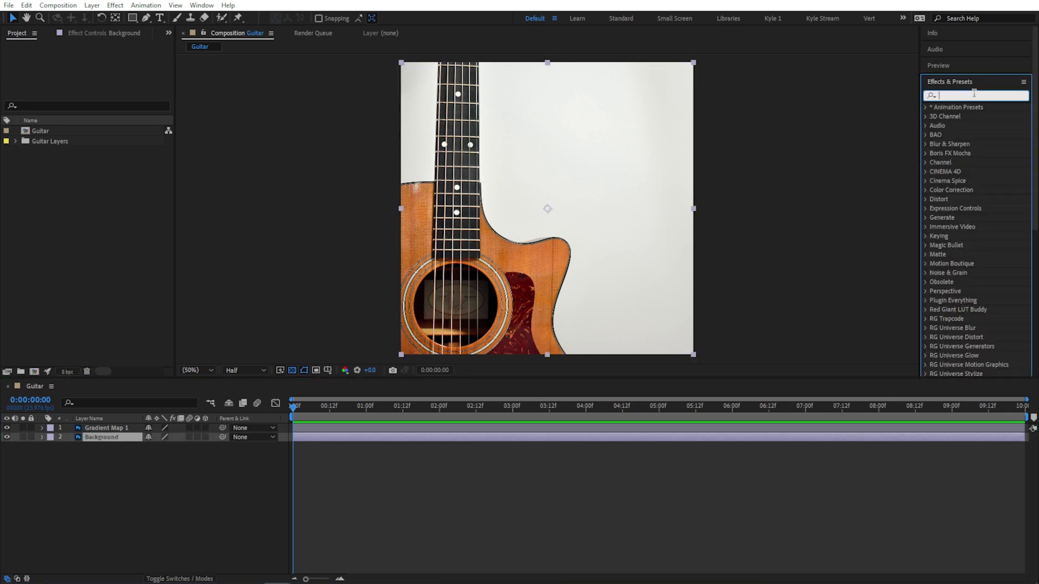
text(lumetr)
drag(977, 116, 135, 439)
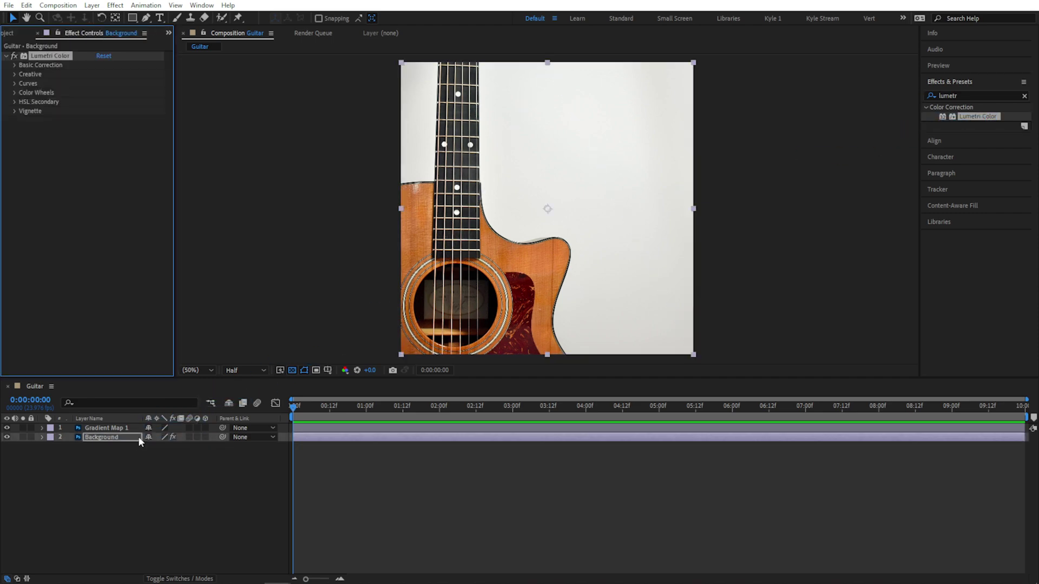
In the Lumetri Color effect's Basic Correction settings, load the exported lookup table file as the Input LUT
click(15, 65)
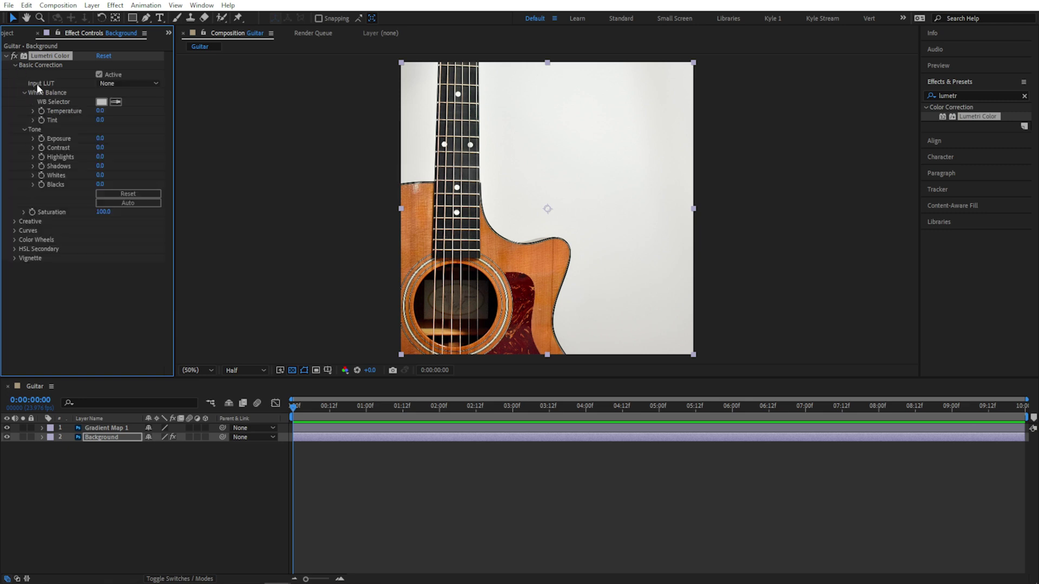
click(129, 84)
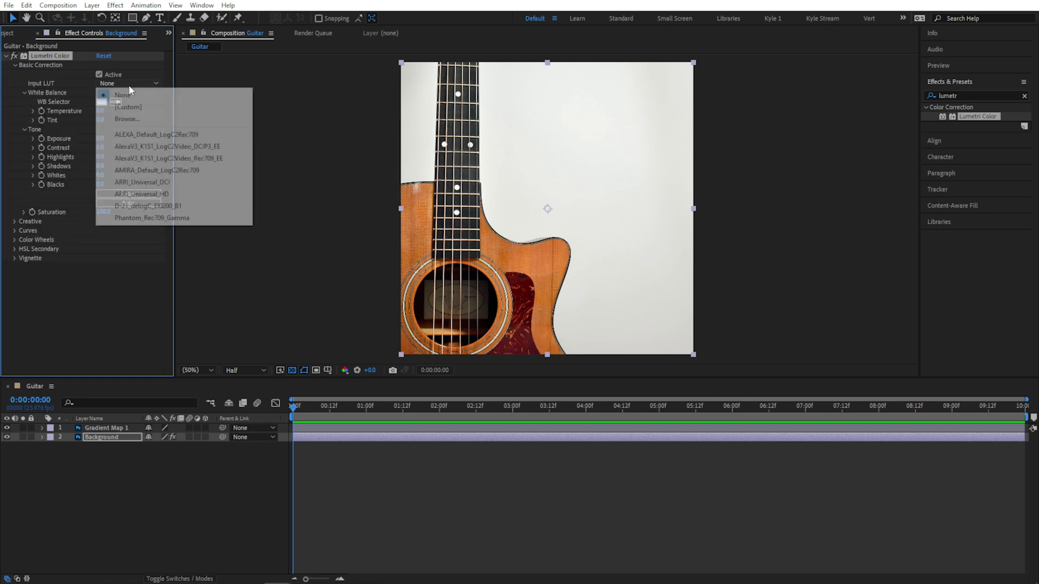
click(126, 119)
click(130, 174)
click(545, 412)
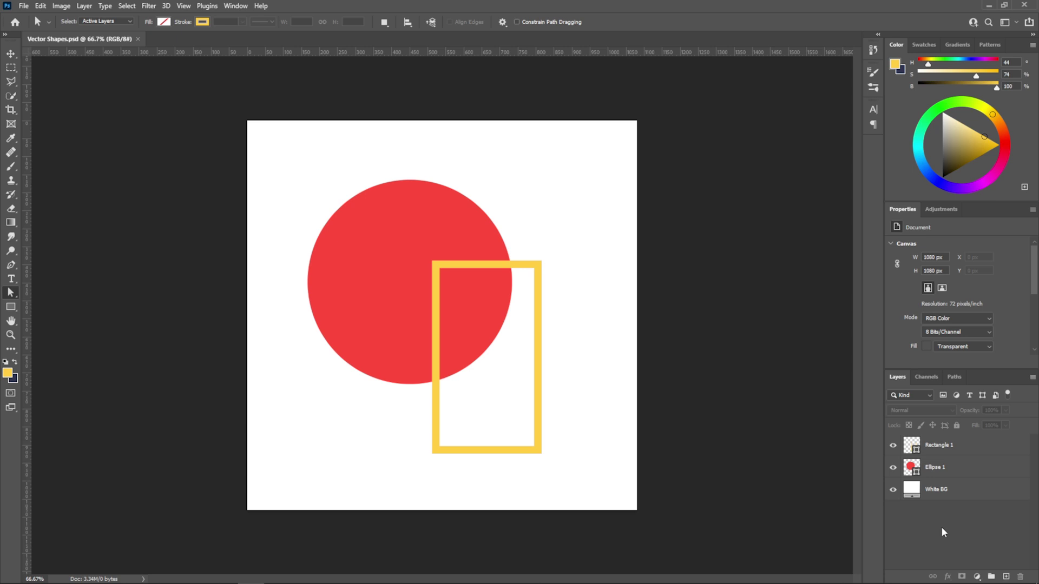
In Photoshop's Vector Shapes.psd, adjust the stroke width of the Rectangle 1 shape
click(957, 445)
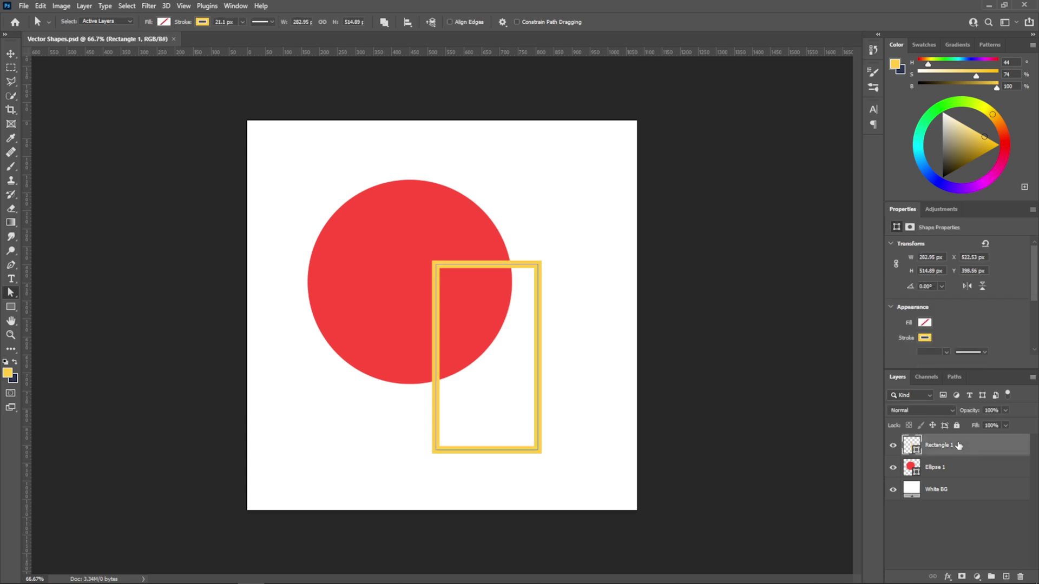
click(946, 351)
drag(952, 365, 959, 369)
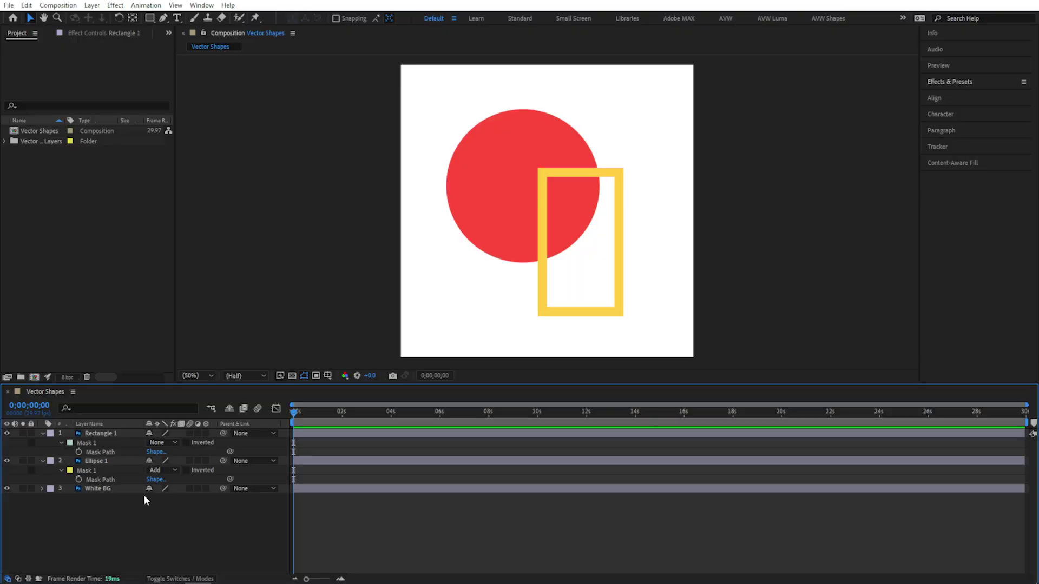
In After Effects' Vector Shapes composition, switch the Ellipse 1 mask mode to None and return it to Add
click(107, 461)
click(146, 470)
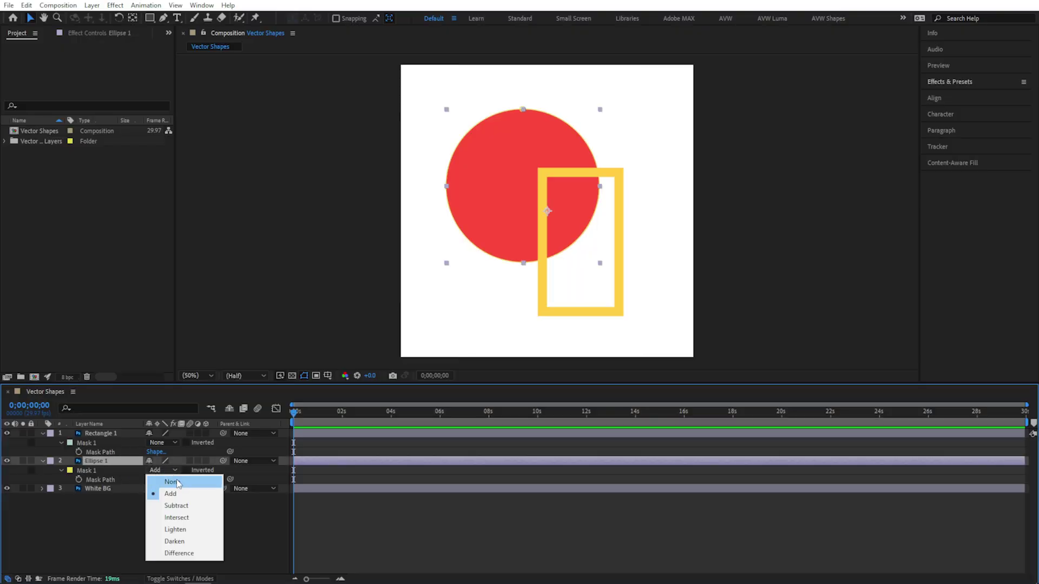
click(174, 479)
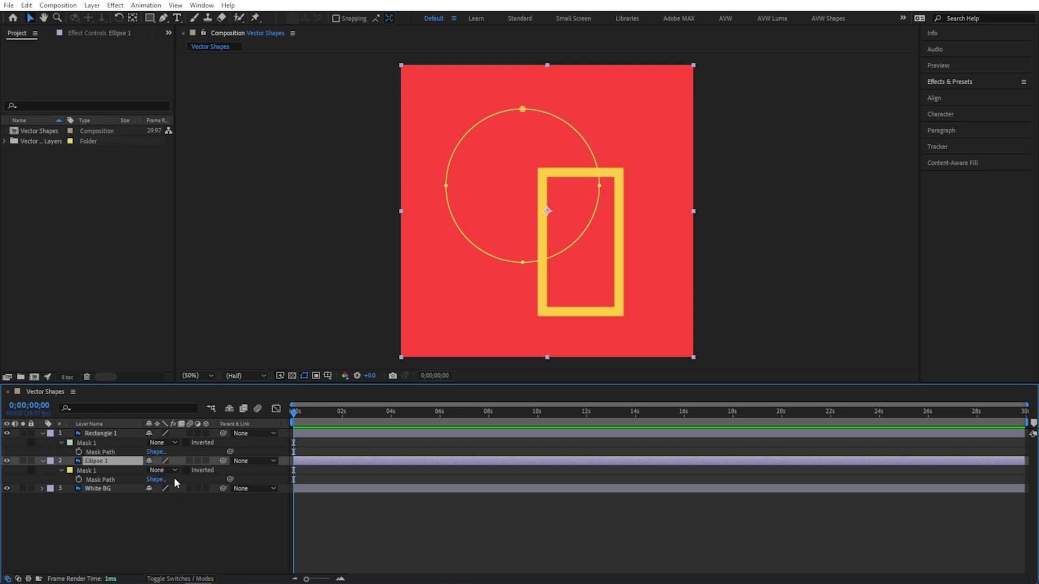
click(174, 469)
click(176, 493)
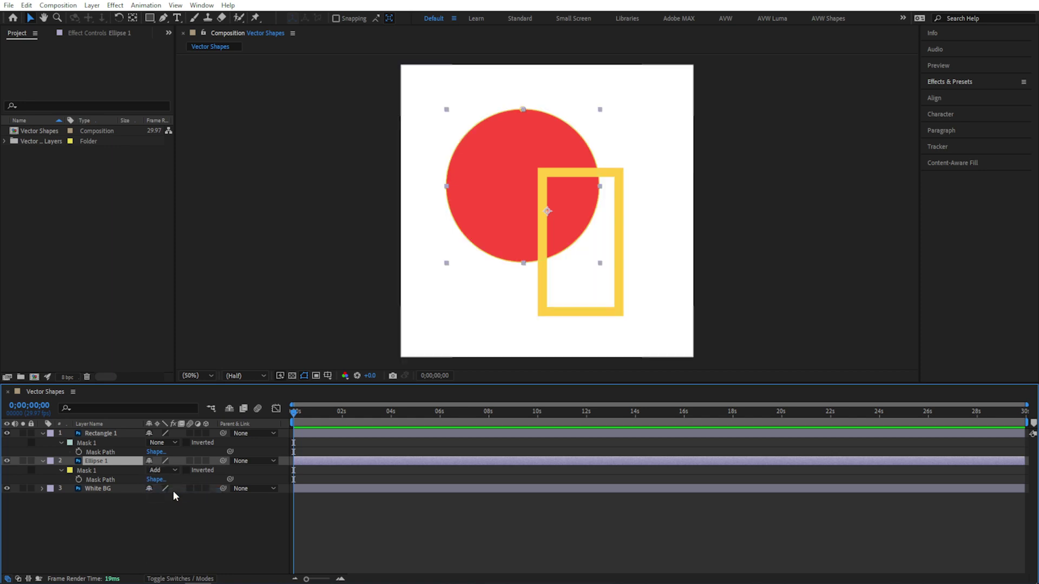
Draw a stroked rectangle about 684 by 332 px across the artwork on a new shape layer
click(126, 434)
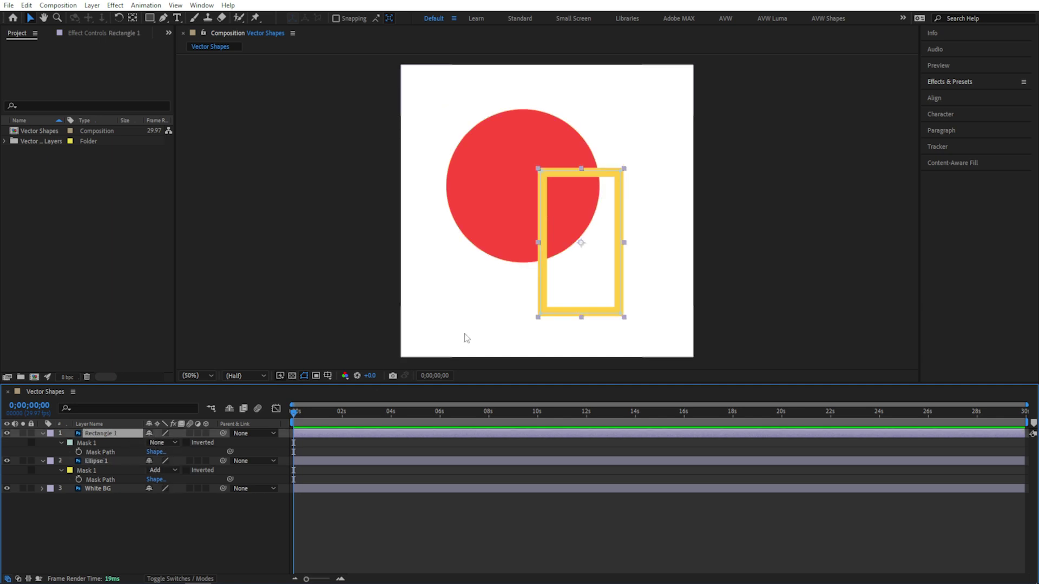
mouse_move(585, 283)
mouse_down()
mouse_move(515, 295)
mouse_move(596, 295)
mouse_up()
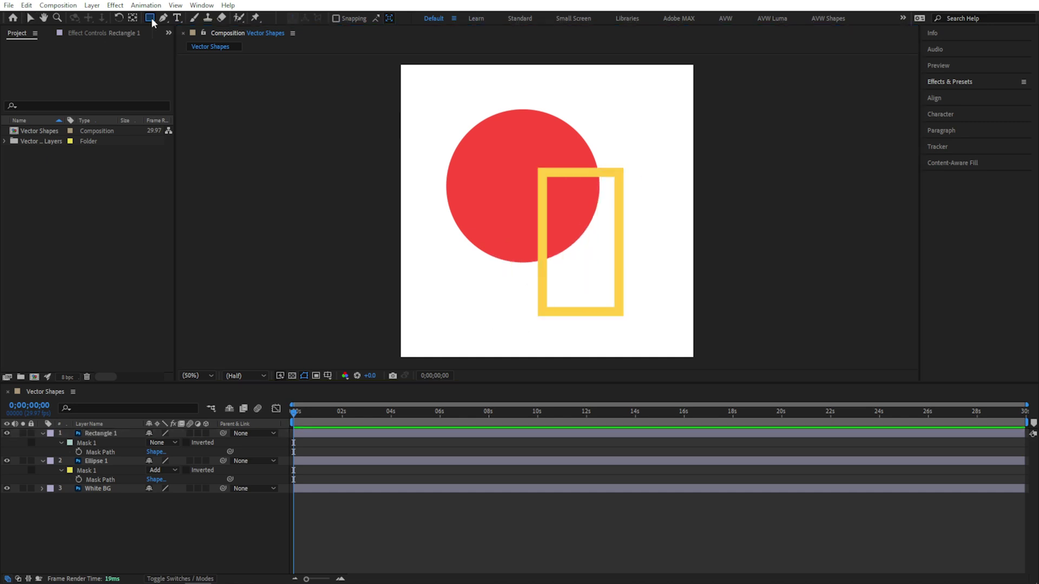
key(q)
drag(475, 191, 660, 282)
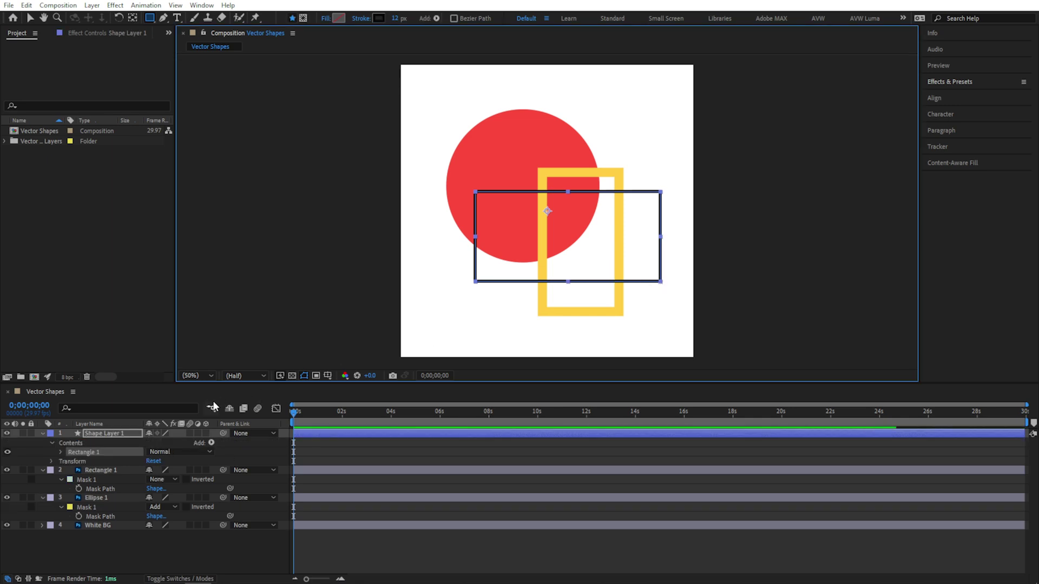
Reveal all properties of the new shape layer and set the rectangle path's size to 658 by 332
ctrl+click(42, 434)
ctrl+click(42, 434)
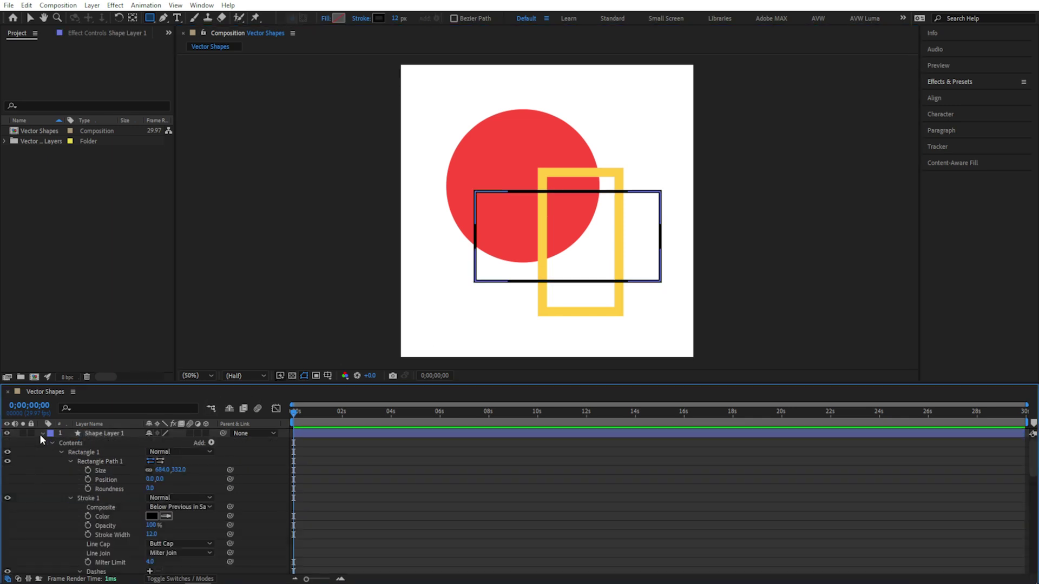
scroll(70, 457, down, 10)
scroll(63, 469, up, 10)
mouse_move(159, 471)
mouse_down()
mouse_move(234, 474)
mouse_move(124, 474)
mouse_move(178, 474)
mouse_move(147, 479)
mouse_up()
Sample the yellow of the imported rectangle as the new shape's stroke color and increase its stroke width
click(165, 516)
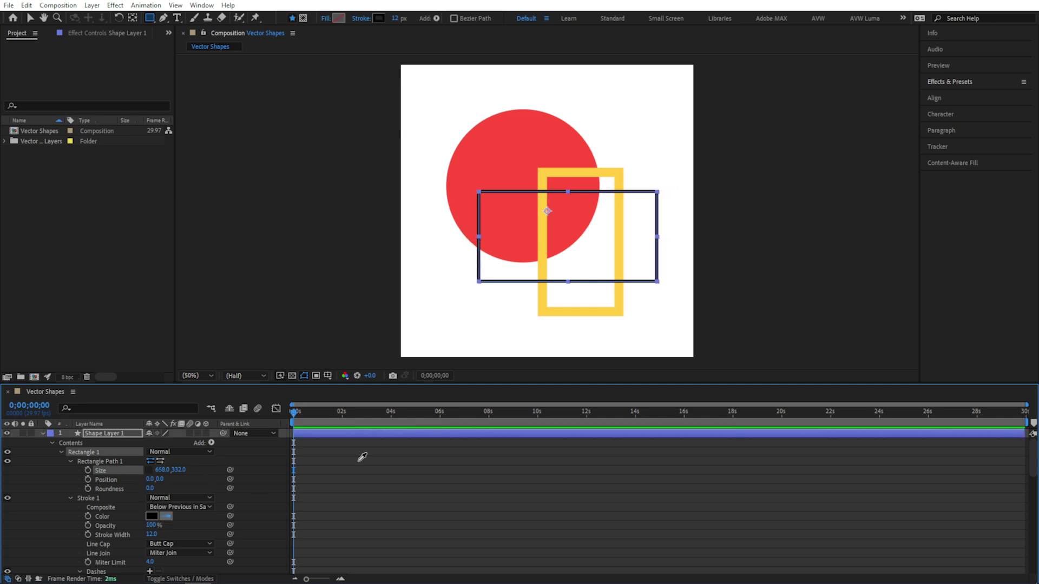
click(549, 312)
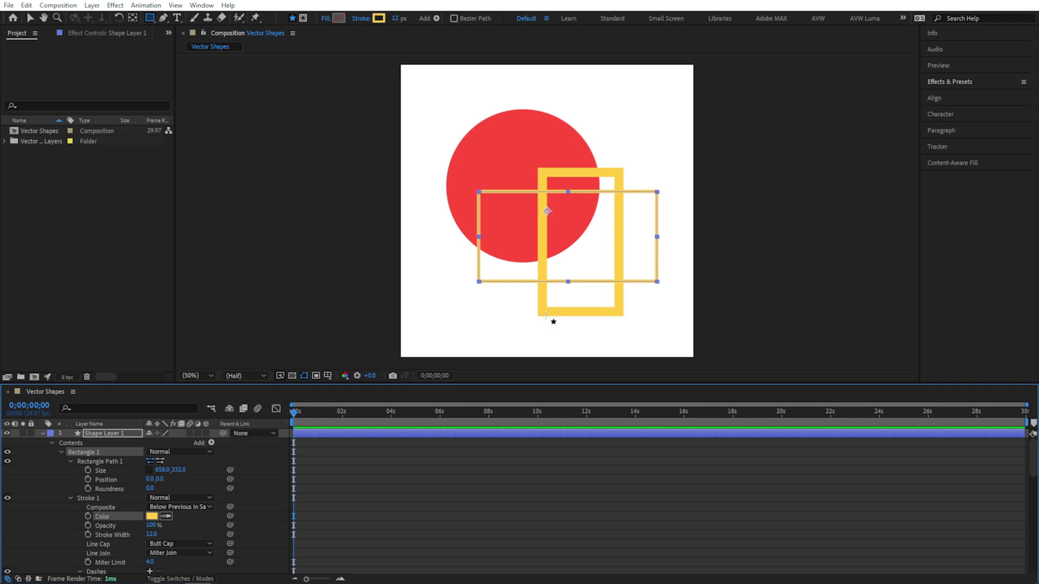
drag(152, 533, 206, 523)
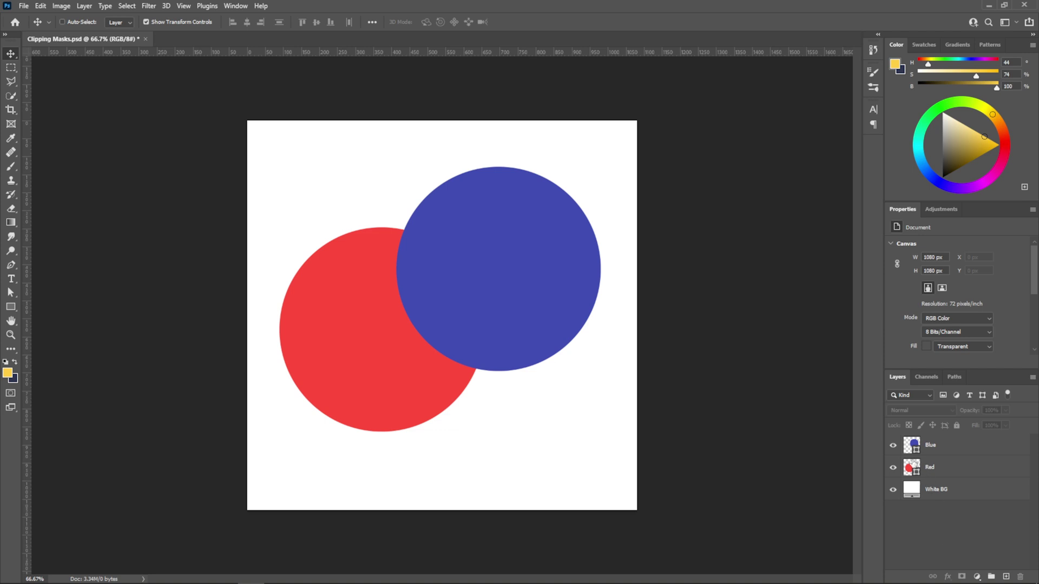
In Photoshop's Clipping Masks.psd, clip the Blue layer to the Red layer and reposition the blue circle
alt+click(911, 455)
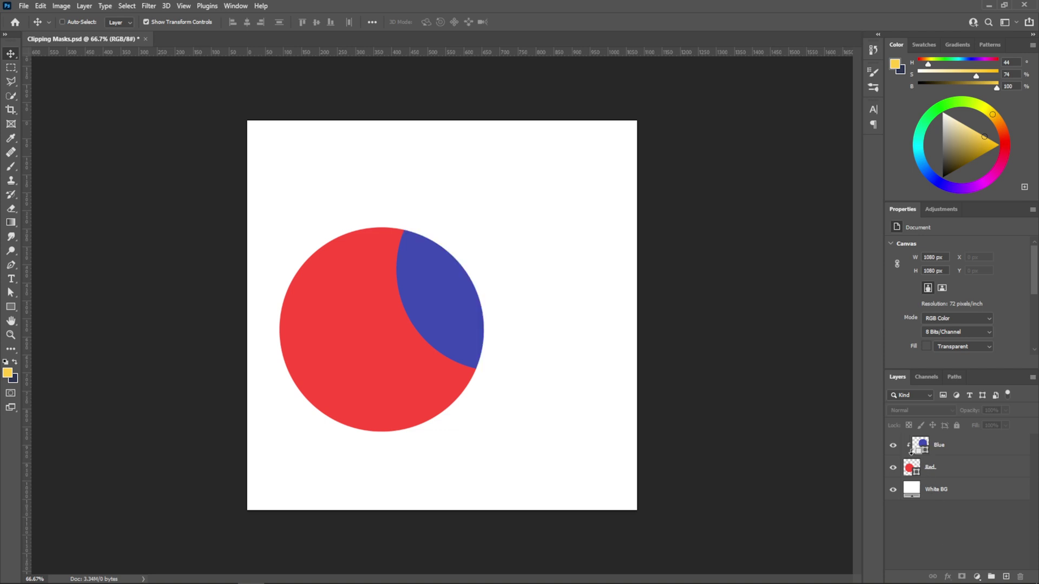
click(948, 450)
drag(544, 272, 527, 289)
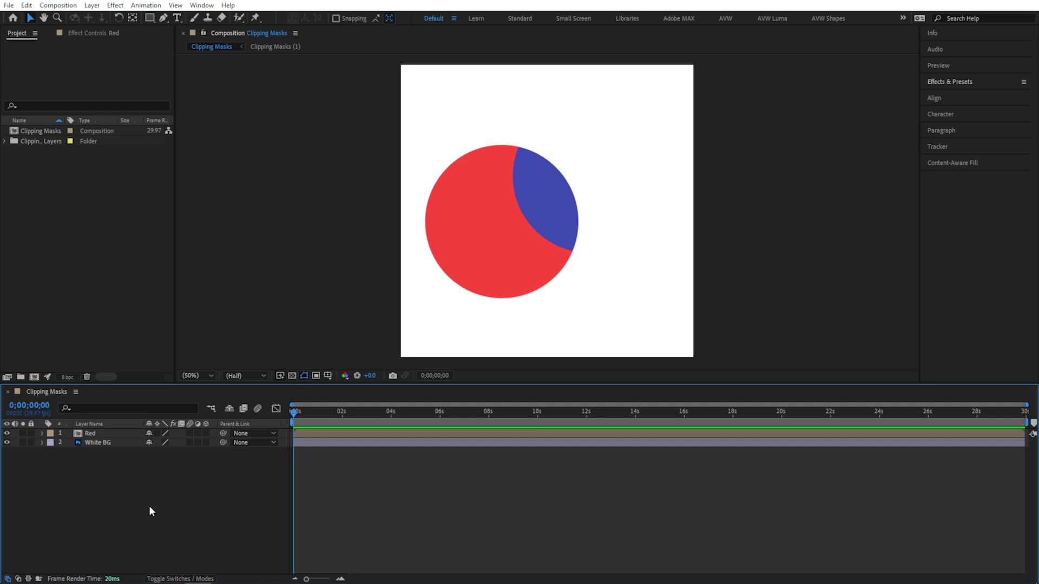
In After Effects, open the Red precomposition and reposition its Blue layer, and shift the Mammoth layer in the Mammoth Skull composition
double_click(113, 434)
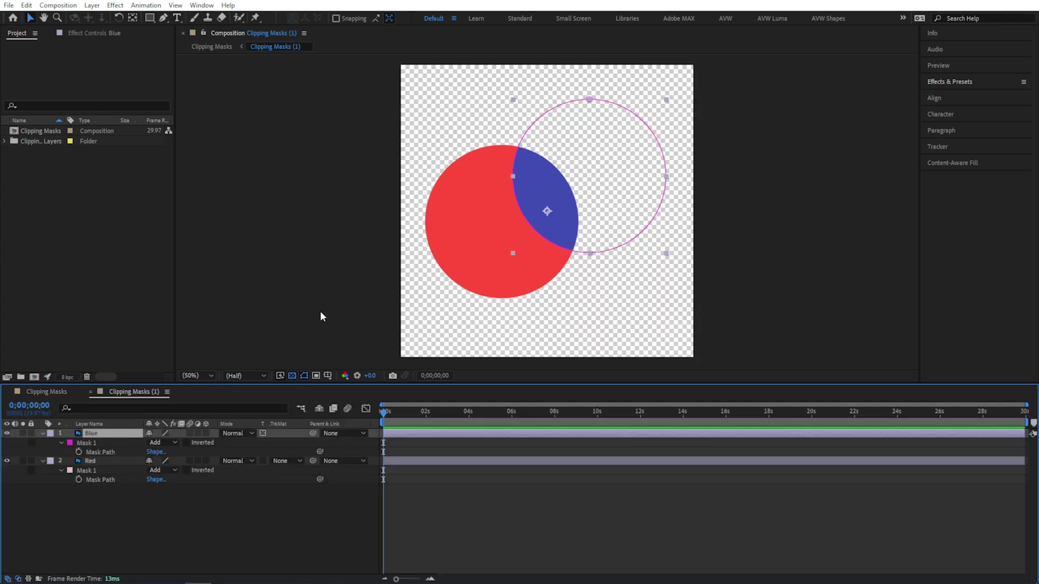
mouse_move(584, 185)
mouse_down()
mouse_move(560, 203)
mouse_move(587, 184)
mouse_up()
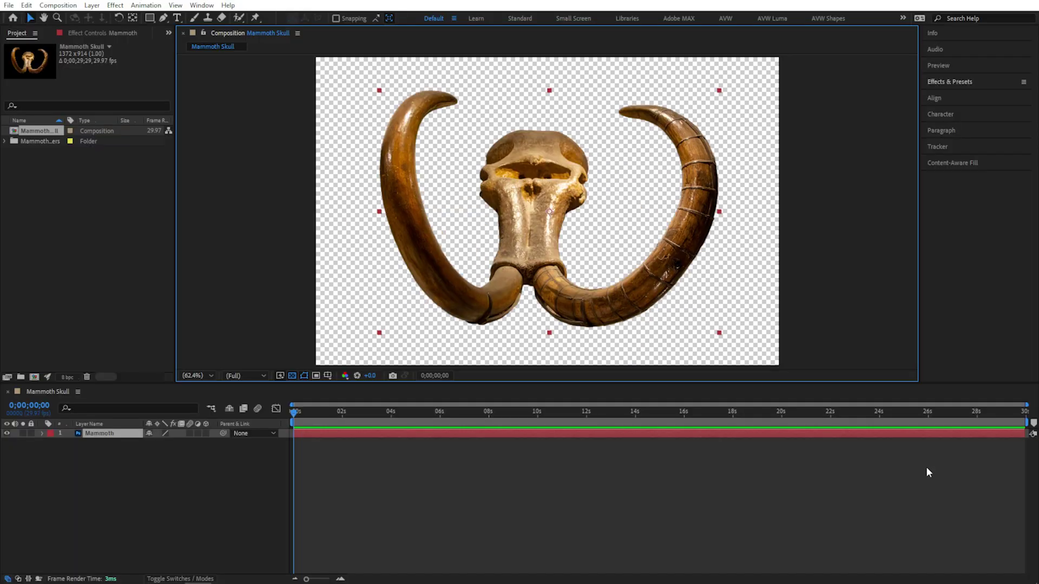
mouse_move(545, 265)
mouse_down()
mouse_move(522, 264)
mouse_move(559, 267)
mouse_up()
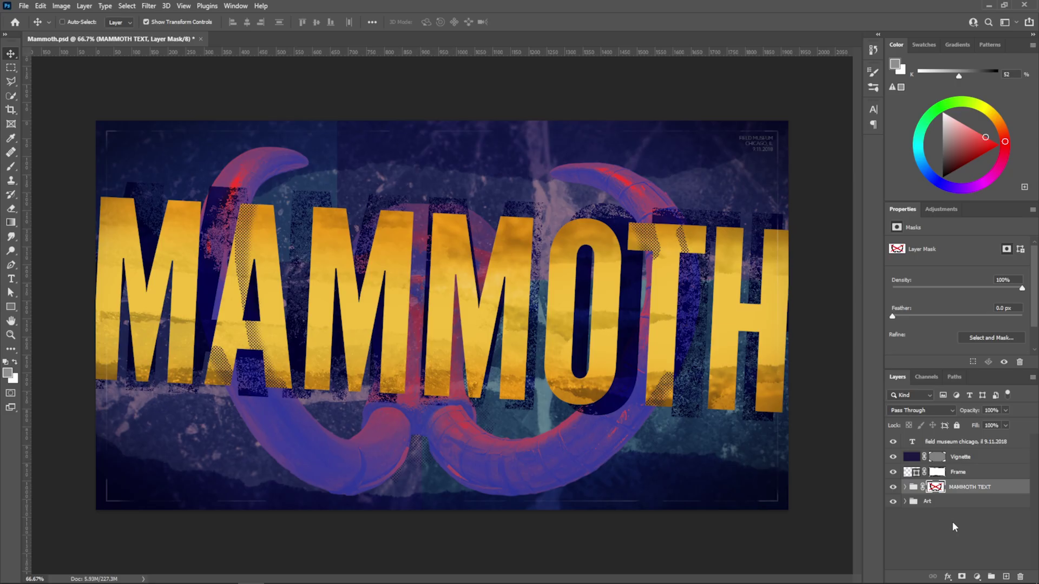
In Photoshop's Mammoth.psd, enable the layer mask on the MAMMOTH TEXT group
right_click(940, 490)
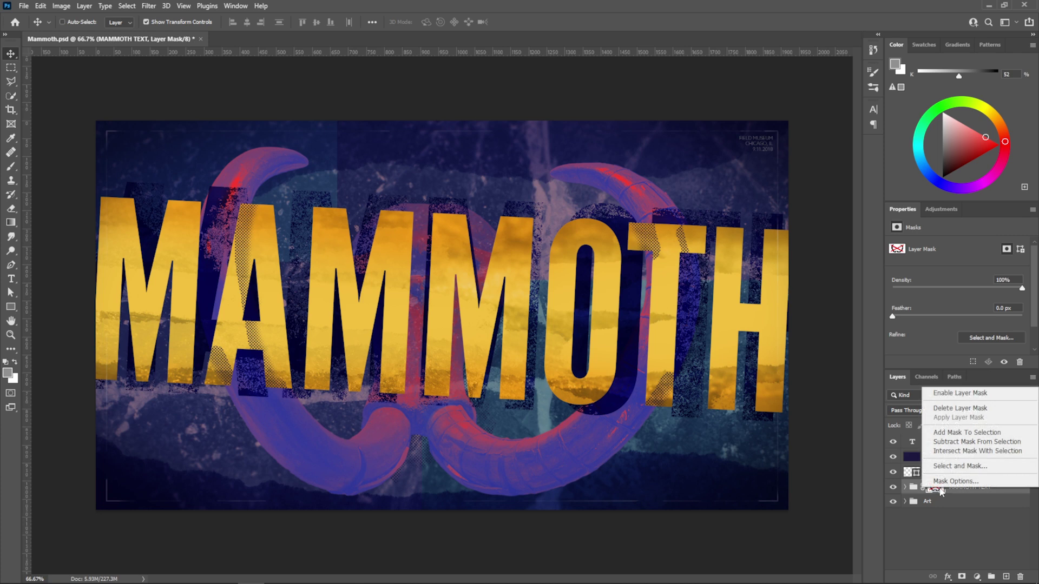
click(960, 394)
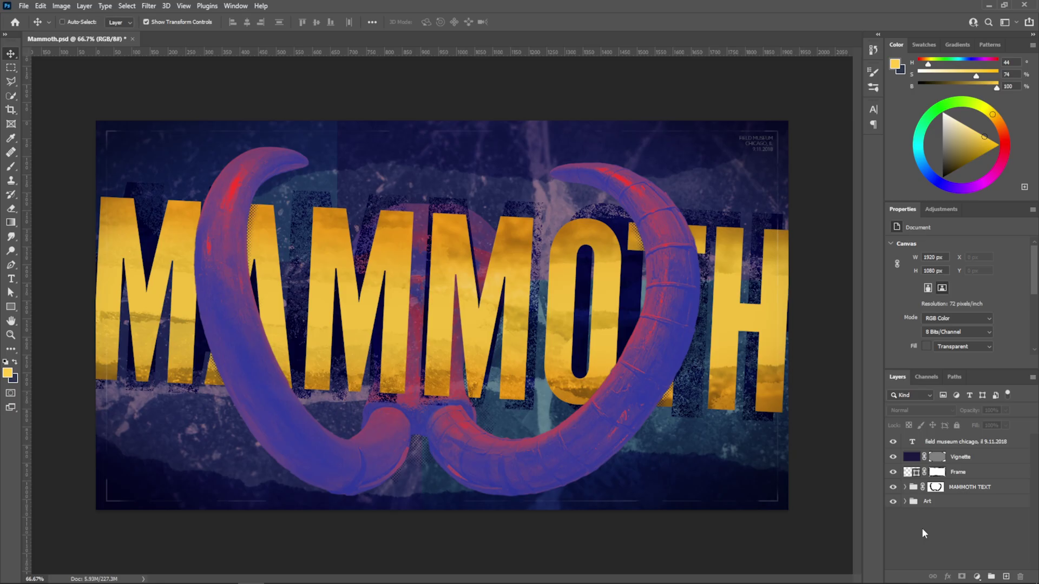
Add a yellow Solid Color fill layer and name it Matte
click(977, 576)
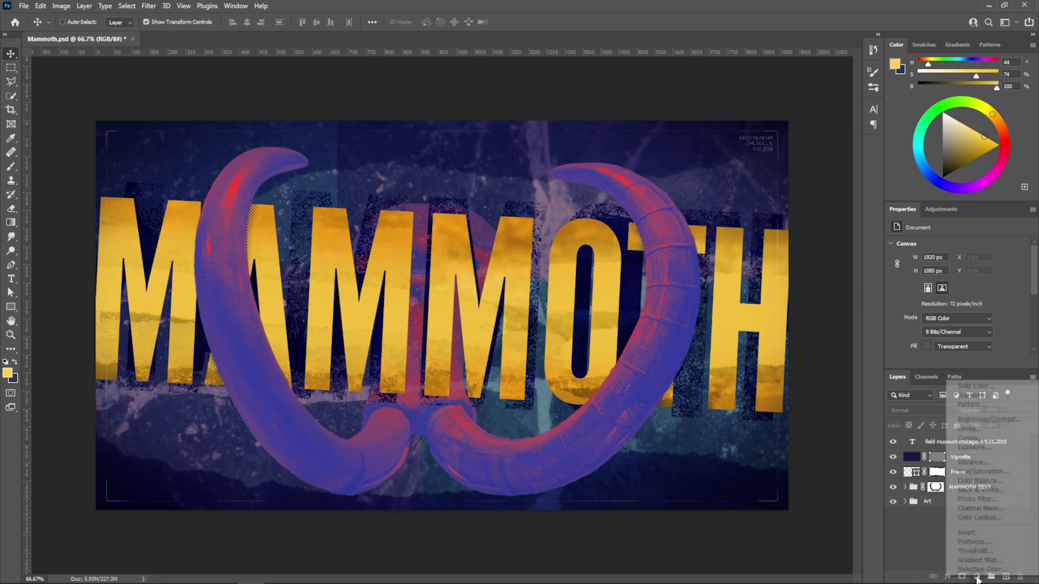
click(997, 391)
key(Return)
double_click(962, 442)
text(Matte)
key(Return)
Copy the MAMMOTH TEXT group's mask onto the Matte layer, replacing its mask, and disable the group's own mask
drag(968, 447, 941, 493)
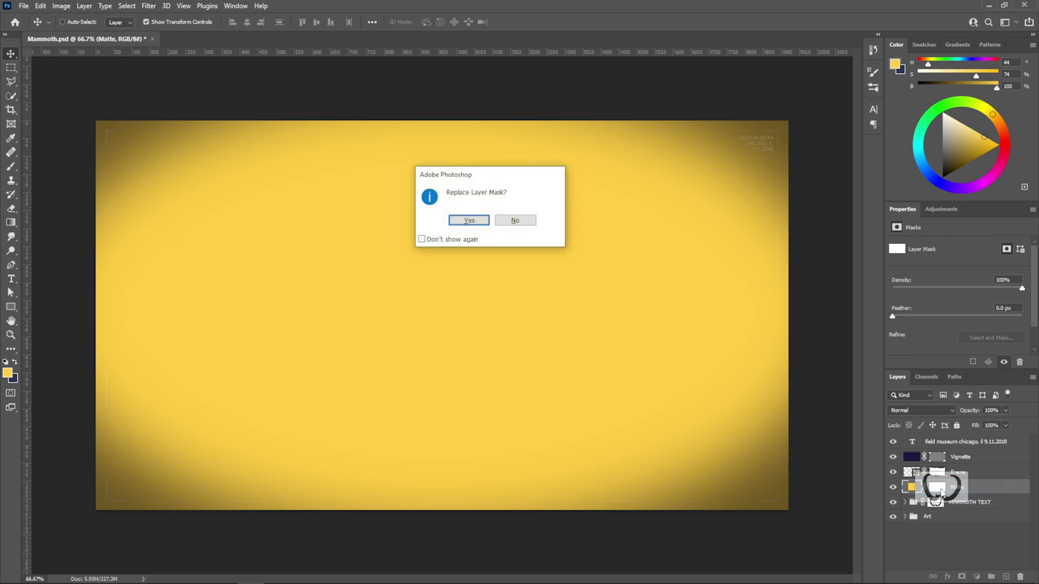
key(Return)
right_click(938, 504)
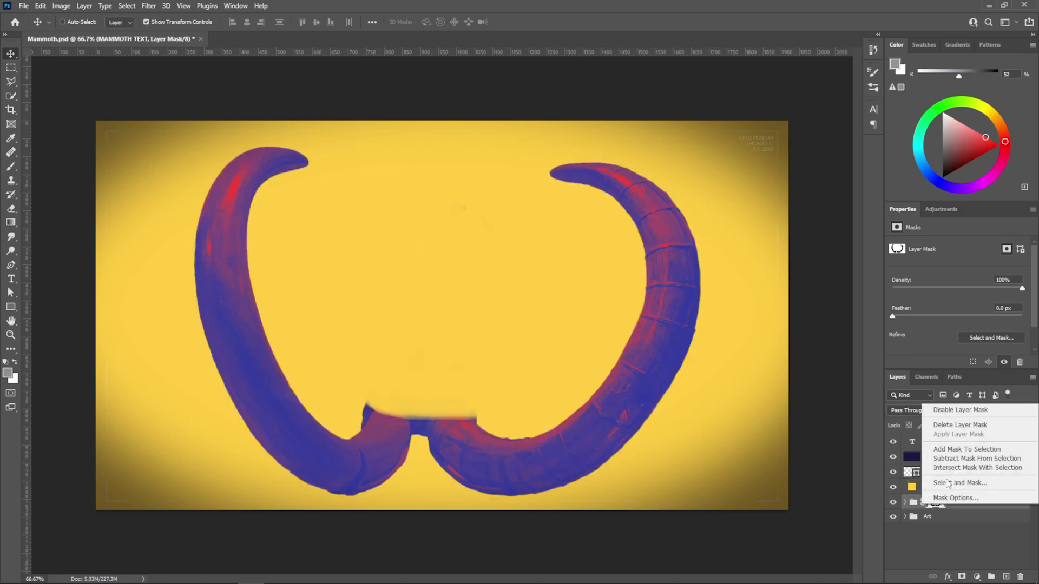
click(973, 411)
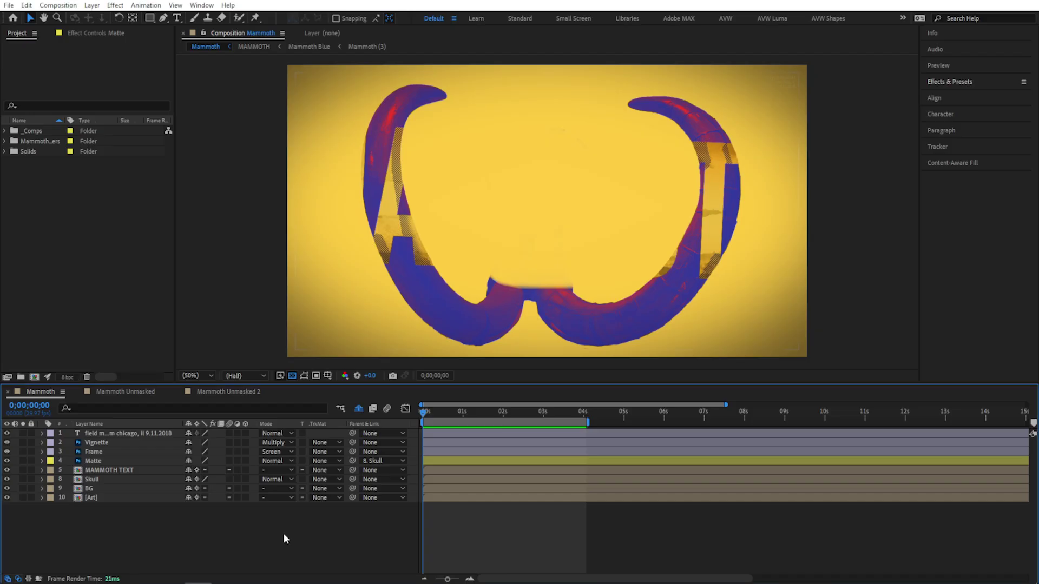
In After Effects' Mammoth composition, set the MAMMOTH TEXT layer's track matte to Alpha Matte "Matte"
click(323, 472)
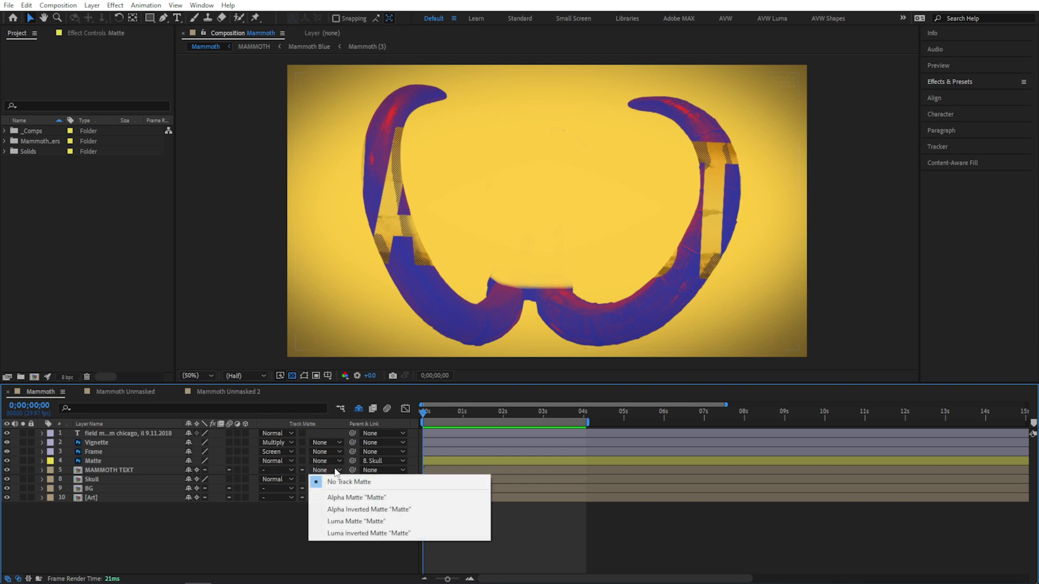
click(340, 495)
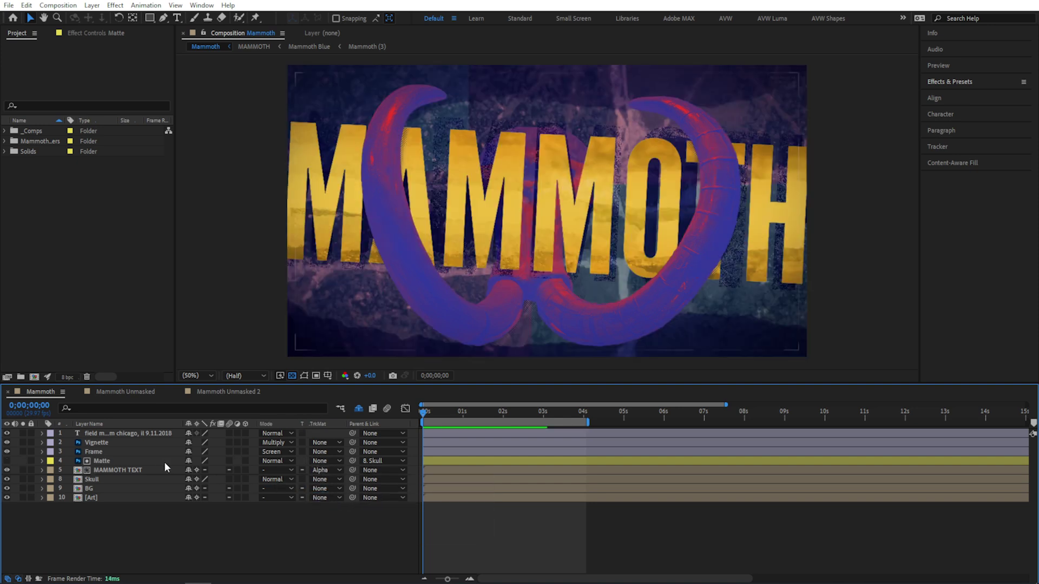
click(160, 462)
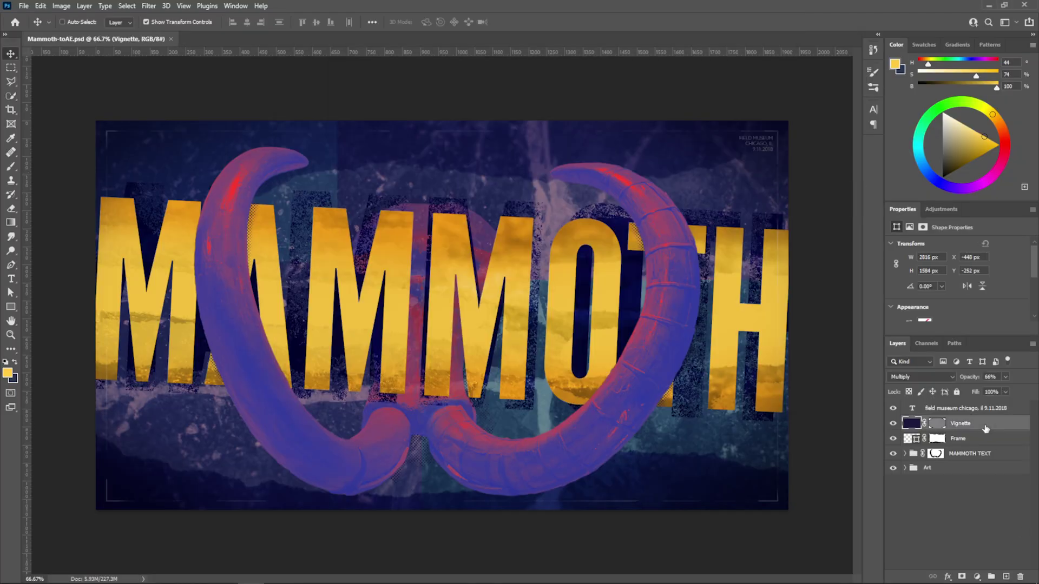
In Photoshop's Mammoth-toAE.psd, rasterize the Vignette and Frame layers and hide them
right_click(969, 439)
click(894, 441)
click(894, 441)
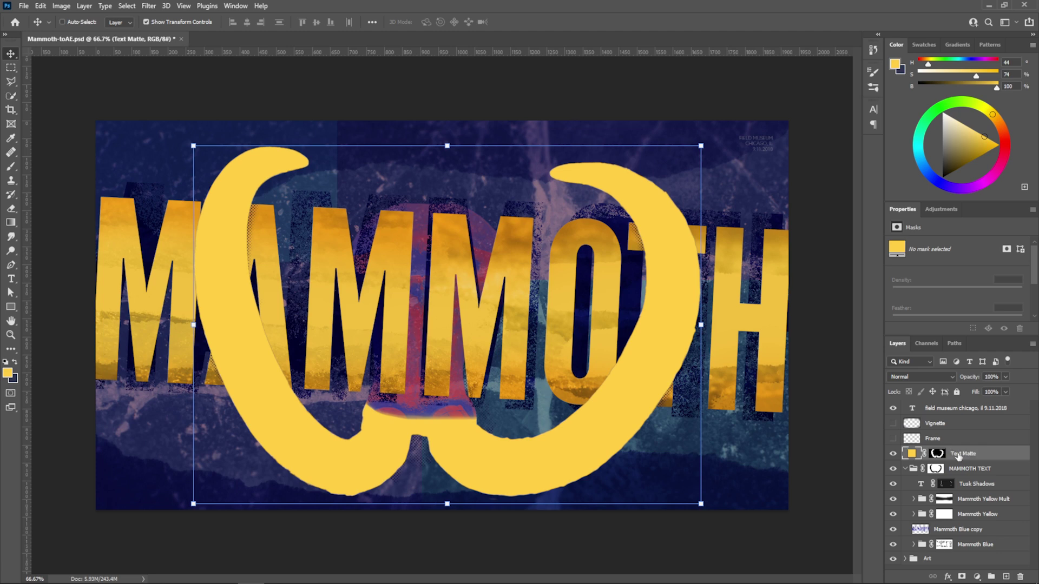
Rasterize the Tusk Shadows type layer inside the MAMMOTH TEXT group
click(894, 483)
right_click(947, 486)
right_click(913, 484)
right_click(1003, 484)
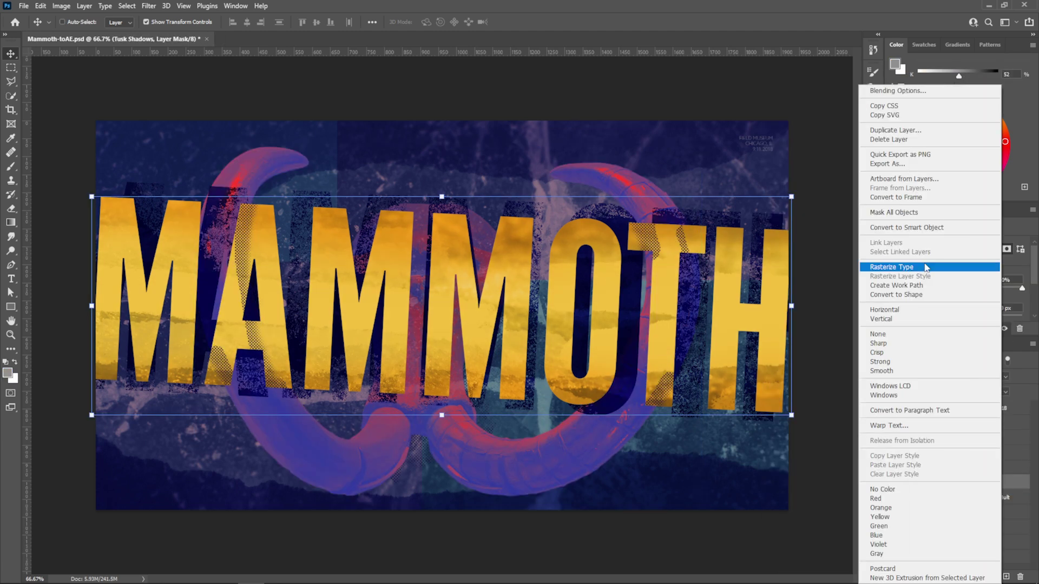
click(920, 267)
right_click(947, 482)
Check the contents of the Mammoth Yellow Mult group and delete the Mammoth Yellow group's layer mask
click(974, 498)
click(913, 497)
scroll(927, 472, down, 2)
click(1027, 468)
click(893, 473)
click(893, 474)
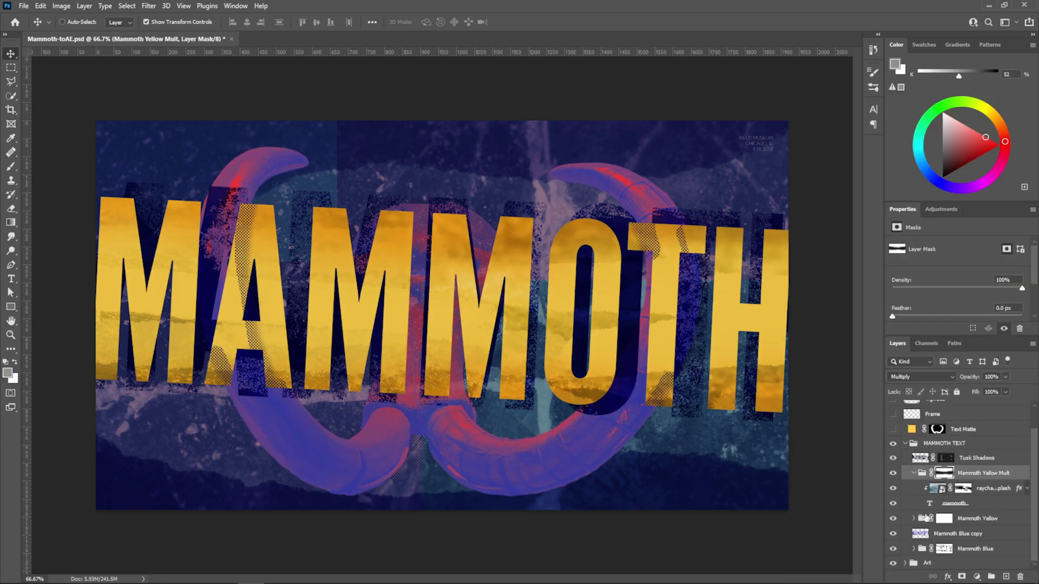
click(914, 519)
scroll(931, 514, down, 3)
click(1027, 483)
right_click(944, 488)
click(959, 411)
Create a matte layer named Yellow Mult Matte above the Mammoth Yellow Mult group and transfer the group's mask to it
click(945, 444)
drag(963, 404, 984, 448)
double_click(979, 460)
text(Yellow Mult Matte)
key(Return)
key(Return)
drag(944, 475, 955, 503)
right_click(944, 475)
click(958, 397)
Name the texture's matte layer Texture Matte and collapse the Mammoth Yellow Mult and Mammoth Yellow groups
scroll(974, 508, down, 2)
double_click(985, 460)
text(Texture Matte)
key(Return)
scroll(979, 492, down, 1)
key(Return)
scroll(988, 491, down, 1)
click(913, 473)
click(913, 460)
click(955, 464)
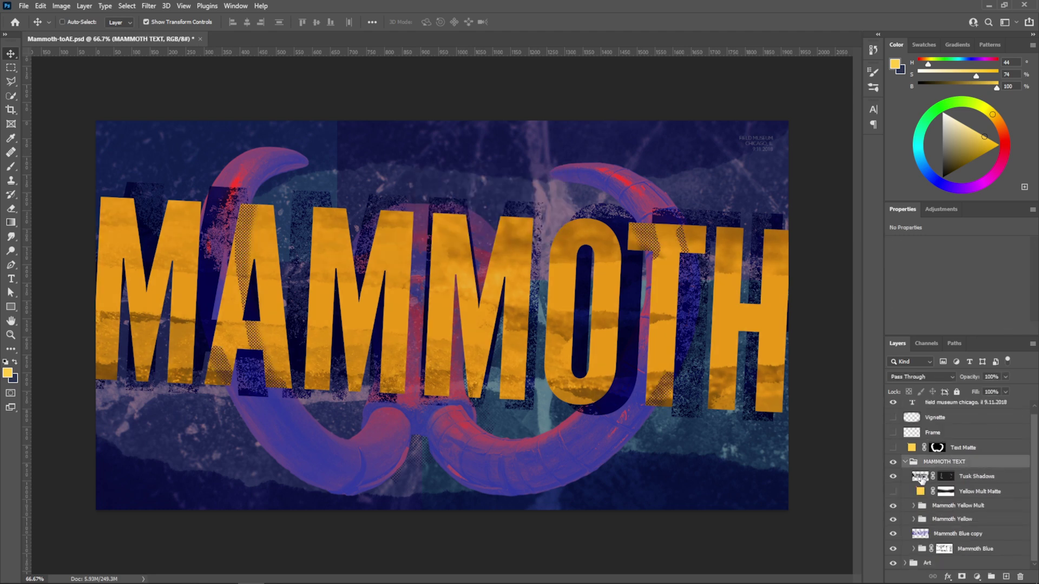
Duplicate Tusk Shadows as an unmasked Tusk Shadows no Matte layer and build a hidden Tusk Shadows Matte from its mask
click(920, 478)
shift+click(946, 478)
shift+click(946, 477)
key(ctrl+j)
right_click(946, 478)
click(956, 500)
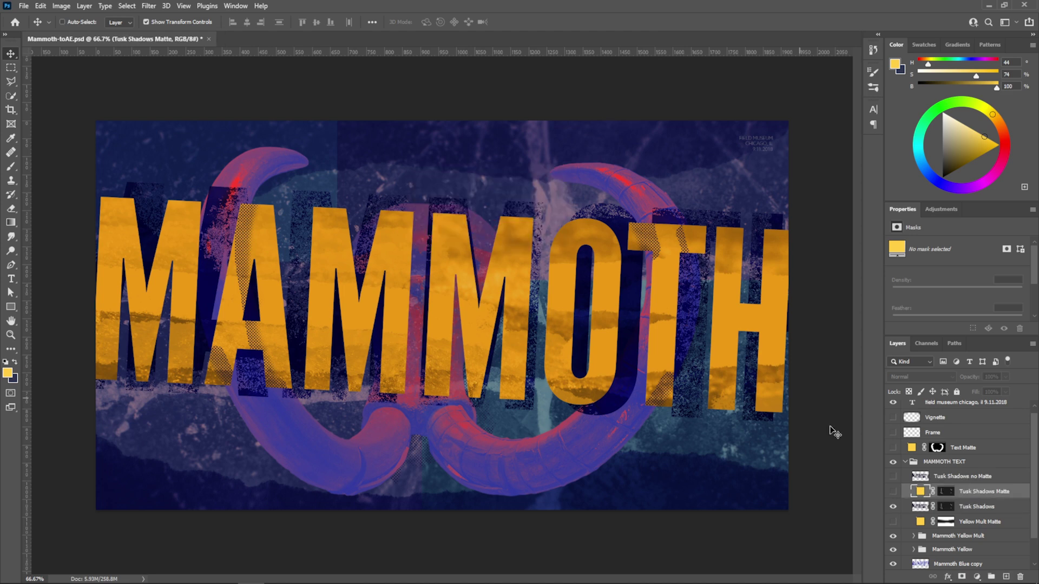
Ungroup the MAMMOTH TEXT group and the Art group
scroll(961, 478, down, 1)
shift+click(961, 478)
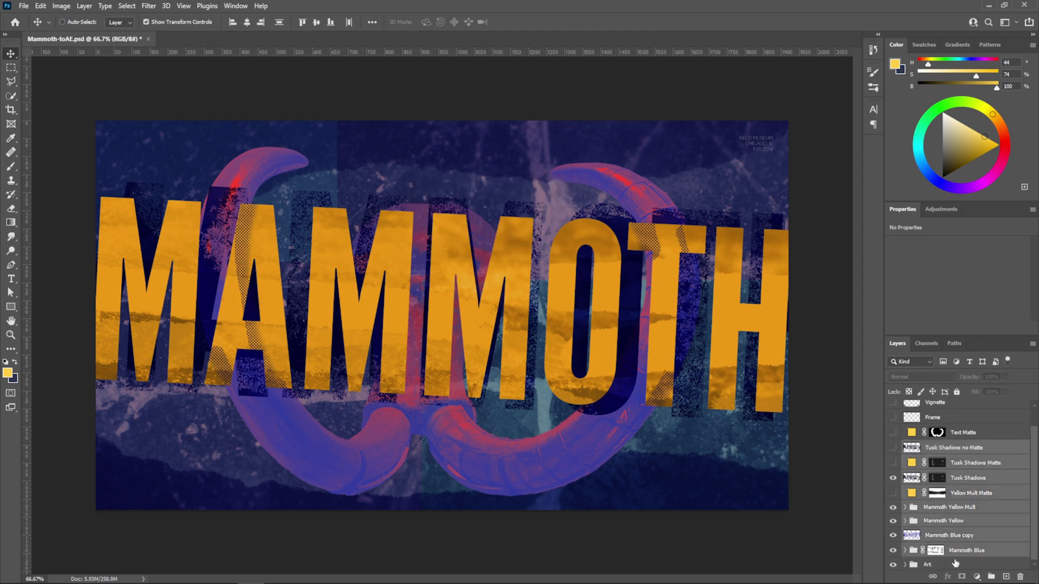
click(960, 564)
click(904, 551)
click(905, 498)
click(905, 565)
scroll(979, 487, down, 2)
key(ctrl+shift+g)
Toggle the Skull group's visibility to check it and hide the BG group
click(952, 457)
click(894, 444)
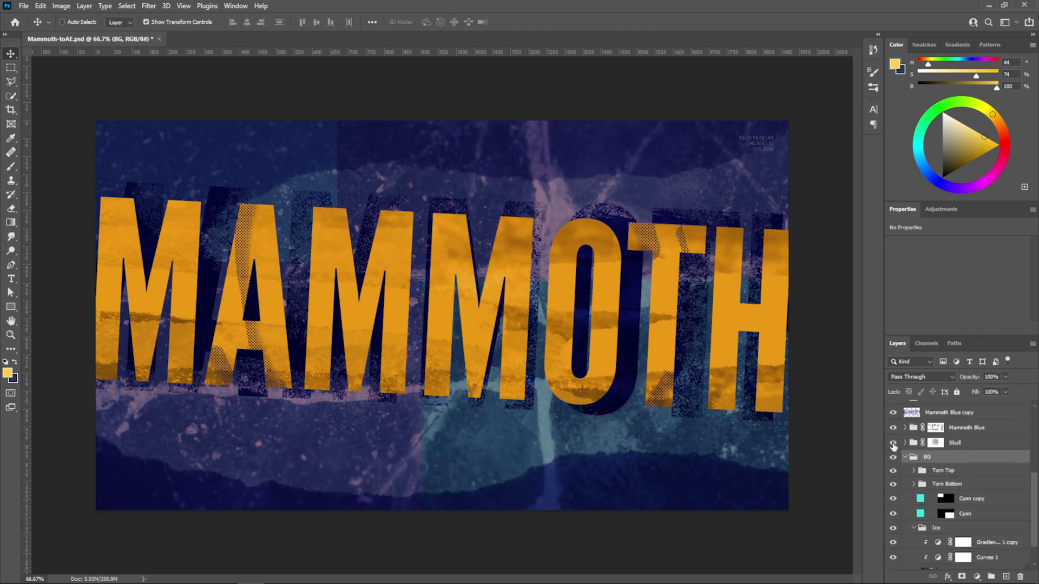
click(893, 444)
click(893, 457)
click(894, 444)
Duplicate the yellow matte layer above the Skull group and name it Skull Matte
click(904, 443)
scroll(968, 460, up, 2)
drag(971, 431, 997, 499)
double_click(970, 503)
text(Skull Matt)
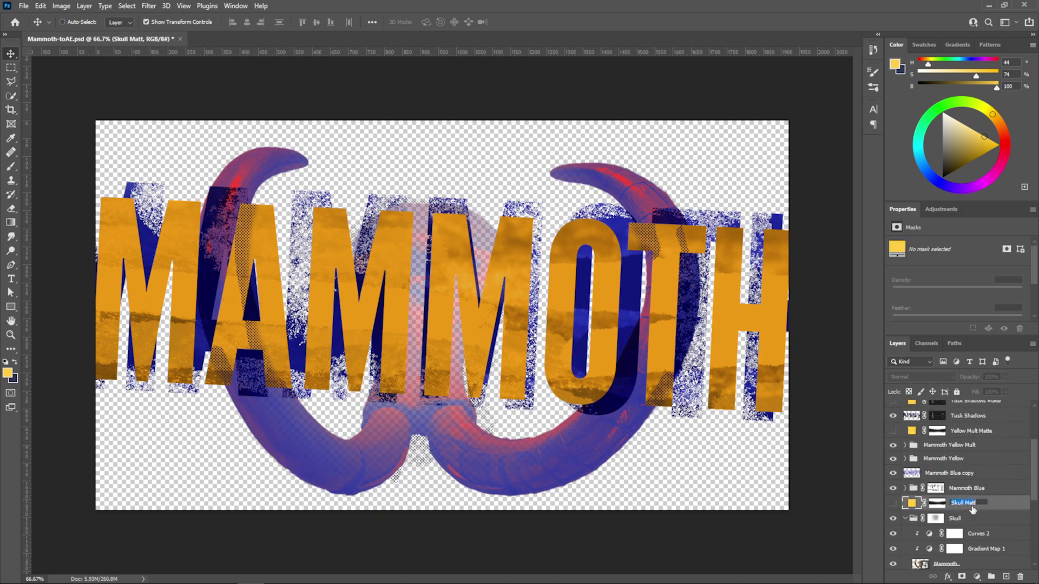
text(e)
key(Return)
Ungroup the Skull group and rename its Shadow layer Skull Shadow
scroll(971, 506, down, 2)
click(969, 443)
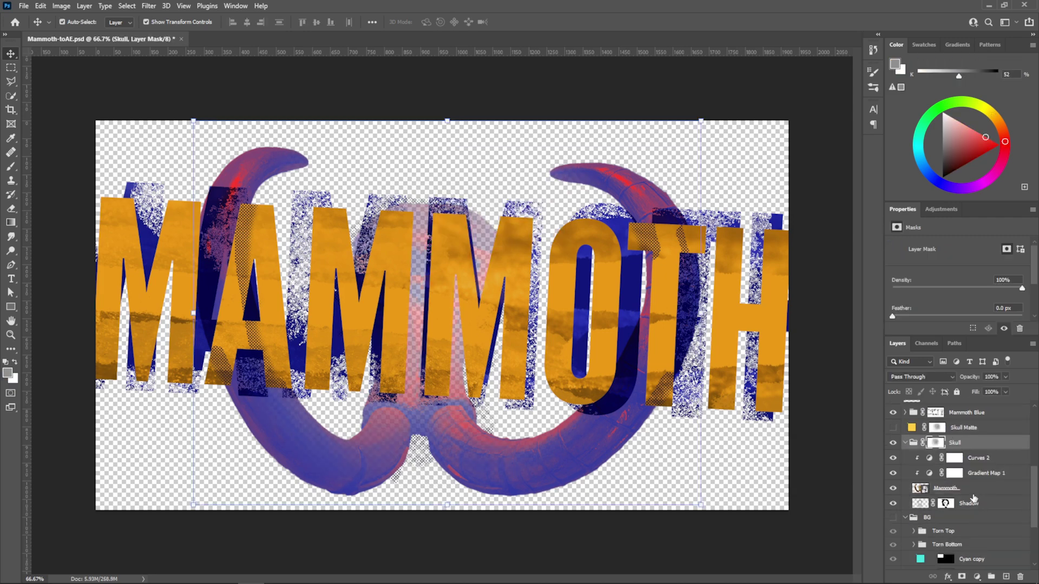
key(ctrl+shift+g)
double_click(965, 489)
text(Skull Shadow)
key(Return)
Ungroup the BG group, check its remaining layers and subgroups, and save the document
scroll(971, 487, down, 2)
click(953, 425)
key(ctrl+shift+g)
click(972, 481)
click(904, 439)
click(973, 454)
click(936, 439)
click(904, 438)
click(973, 468)
click(964, 496)
key(ctrl+s)
scroll(947, 541, up, 10)
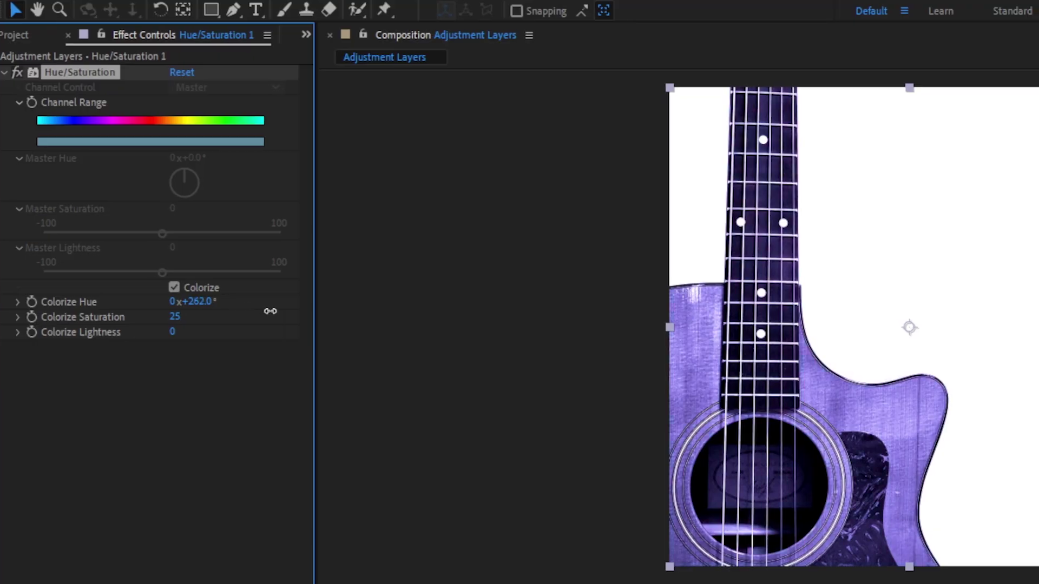
In After Effects' Adjustment Layers composition, shift the Colorize Hue of the Hue/Saturation effect
drag(266, 309, 433, 313)
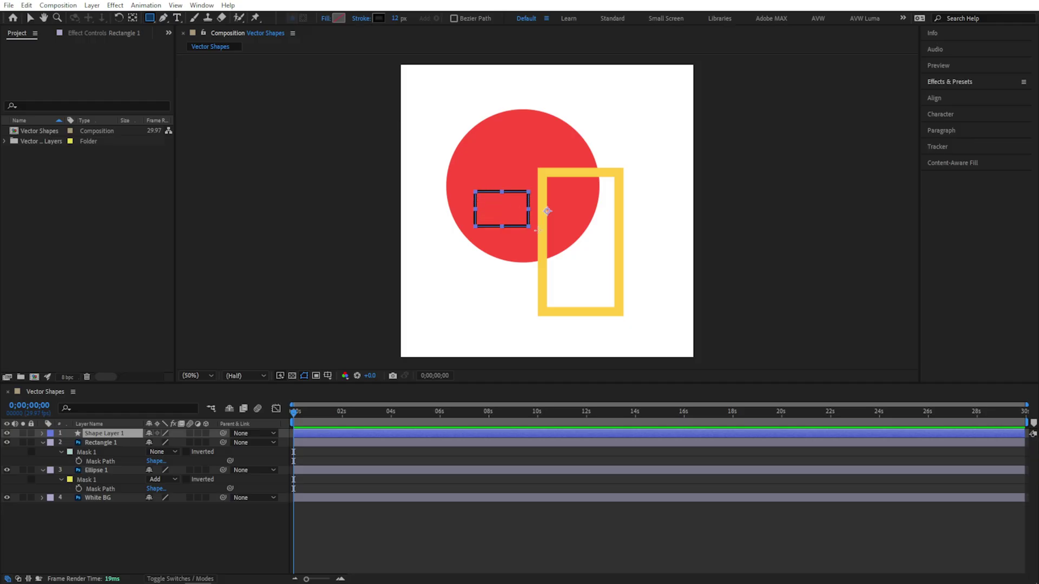